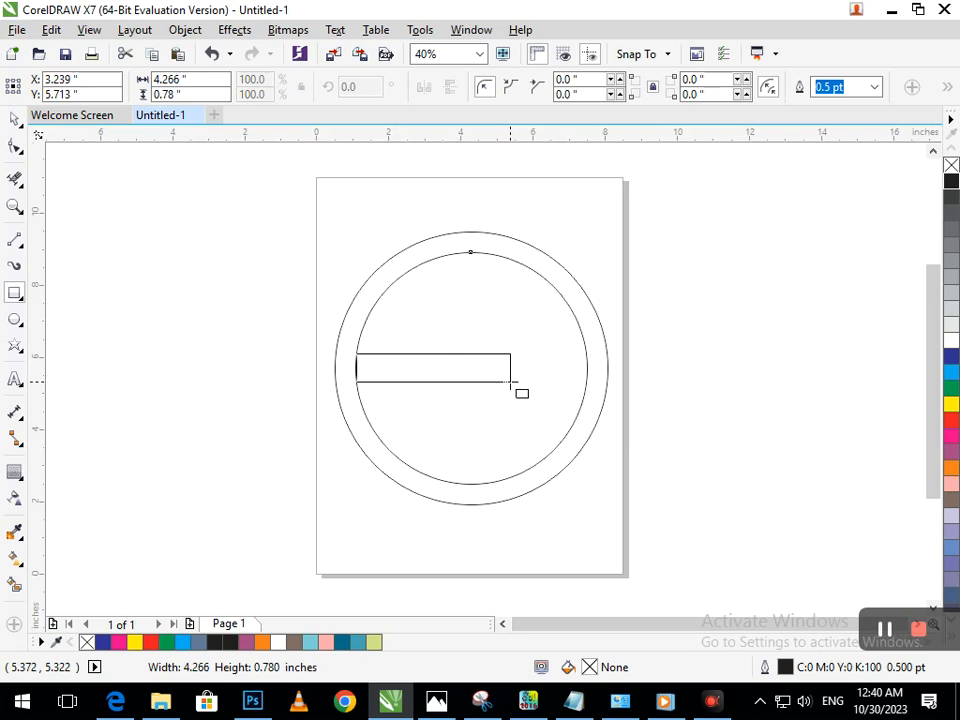
Draw a horizontal rectangle about 6.39 by 0.62 inches across the inner circle and centre it in the circle
mouse_move(510, 381)
mouse_down()
mouse_move(469, 379)
mouse_move(525, 386)
mouse_move(596, 373)
mouse_move(587, 376)
mouse_up()
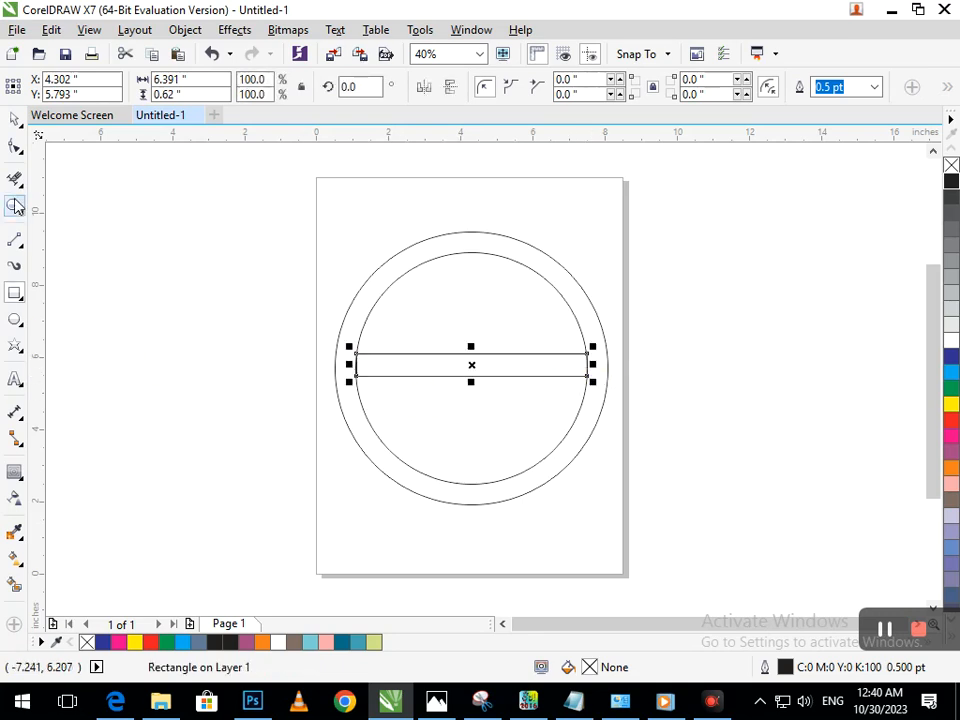
click(14, 120)
click(322, 342)
click(373, 375)
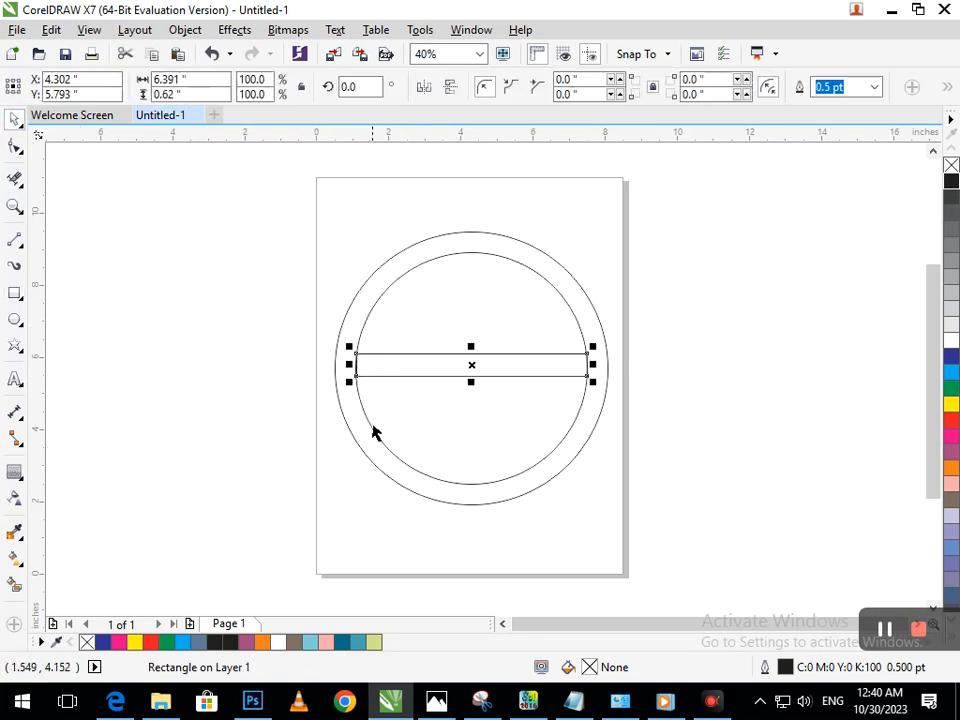
shift+click(370, 426)
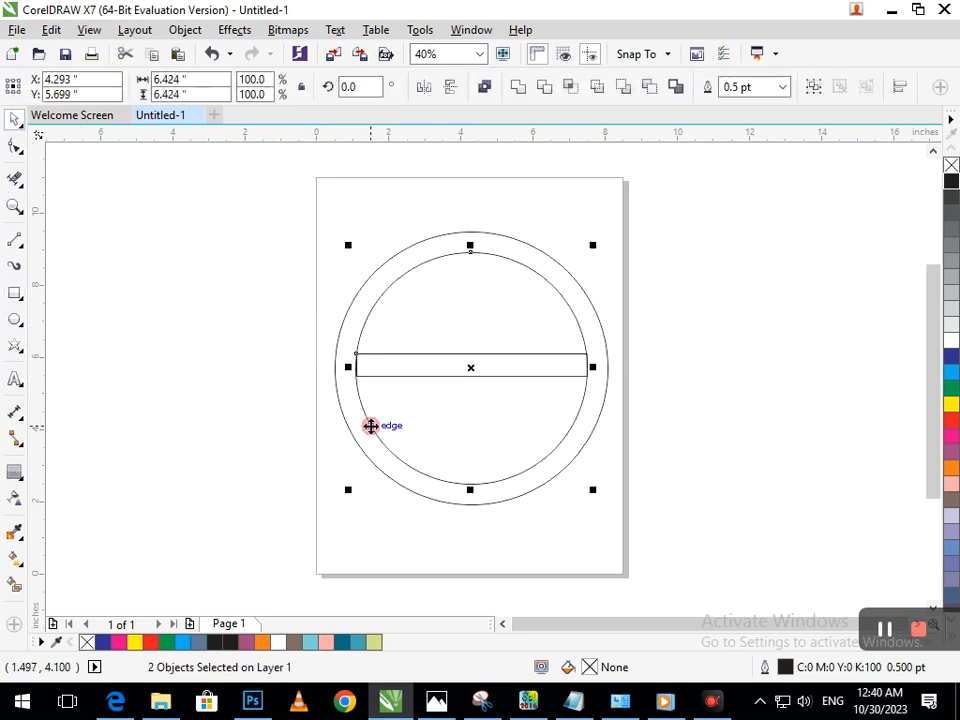
click(214, 435)
drag(470, 369, 472, 370)
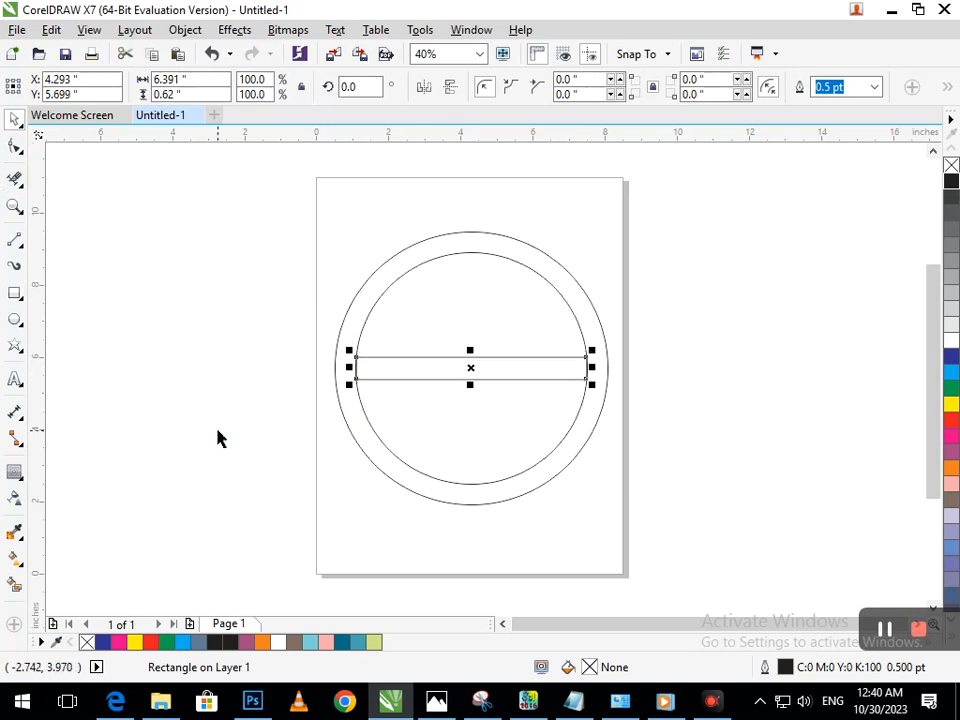
key(Down)
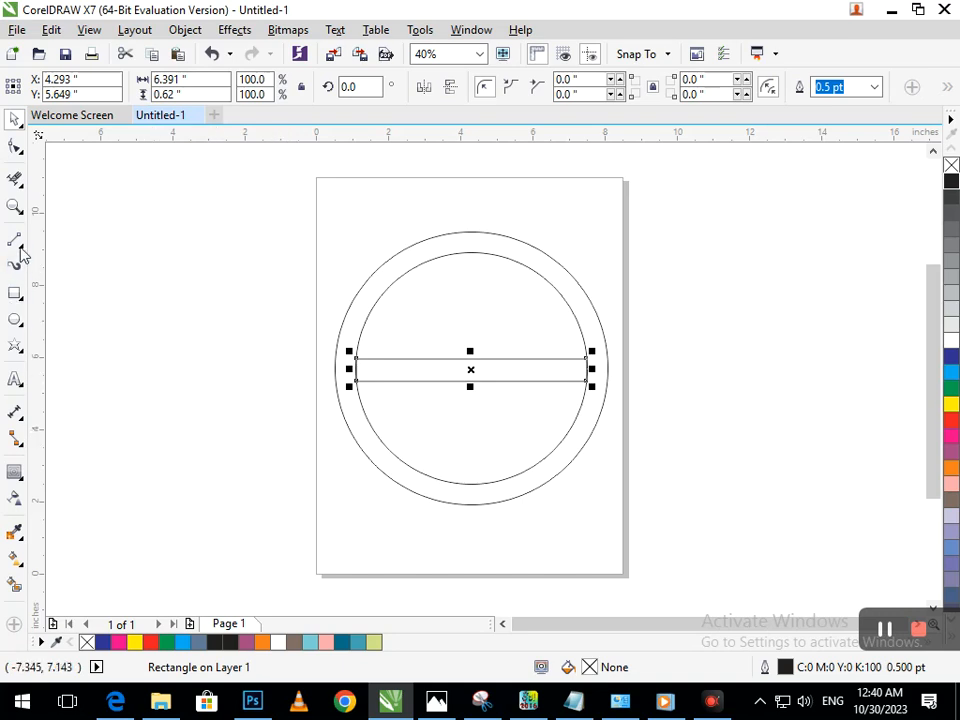
Draw an upright rectangle about 0.78 by 2.06 inches over the middle of the horizontal bar and centre it on the bar
click(16, 296)
drag(456, 333, 485, 409)
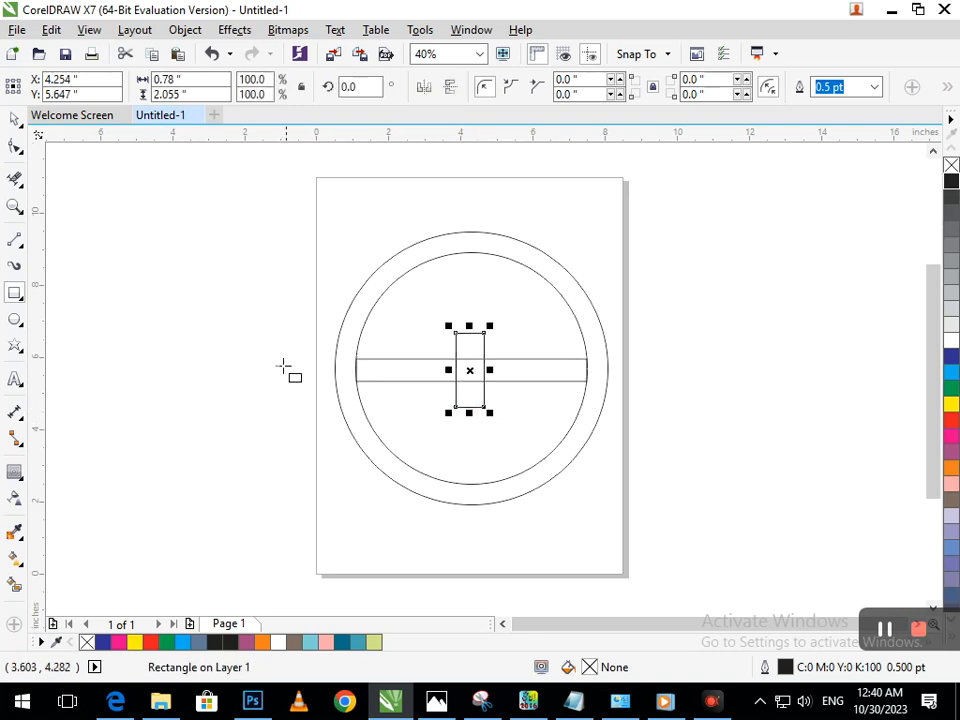
click(14, 119)
click(386, 406)
click(470, 402)
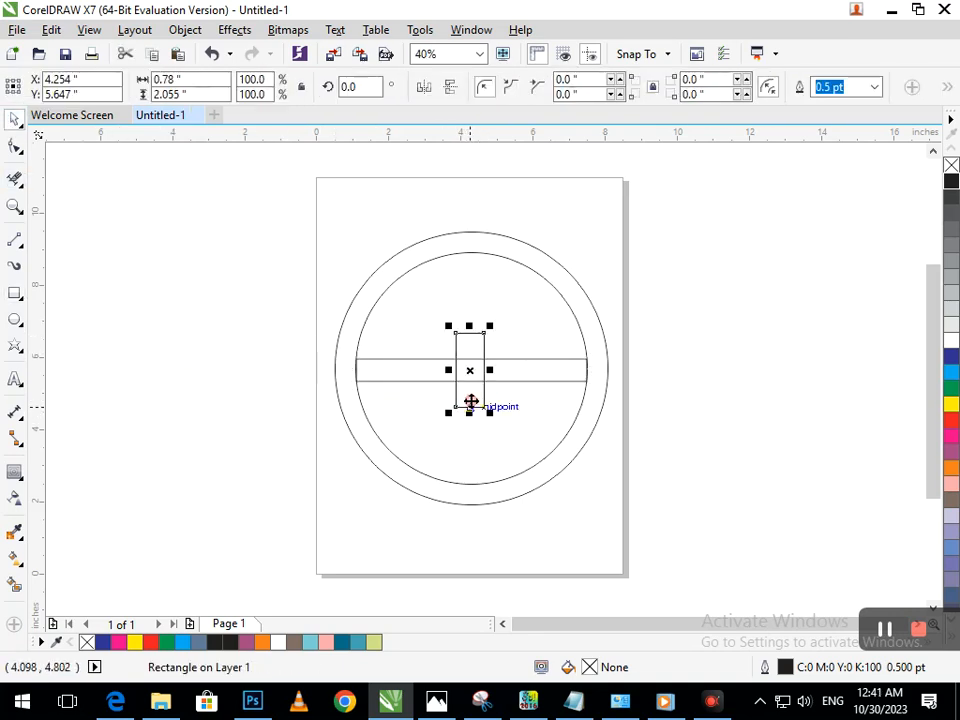
shift+click(508, 376)
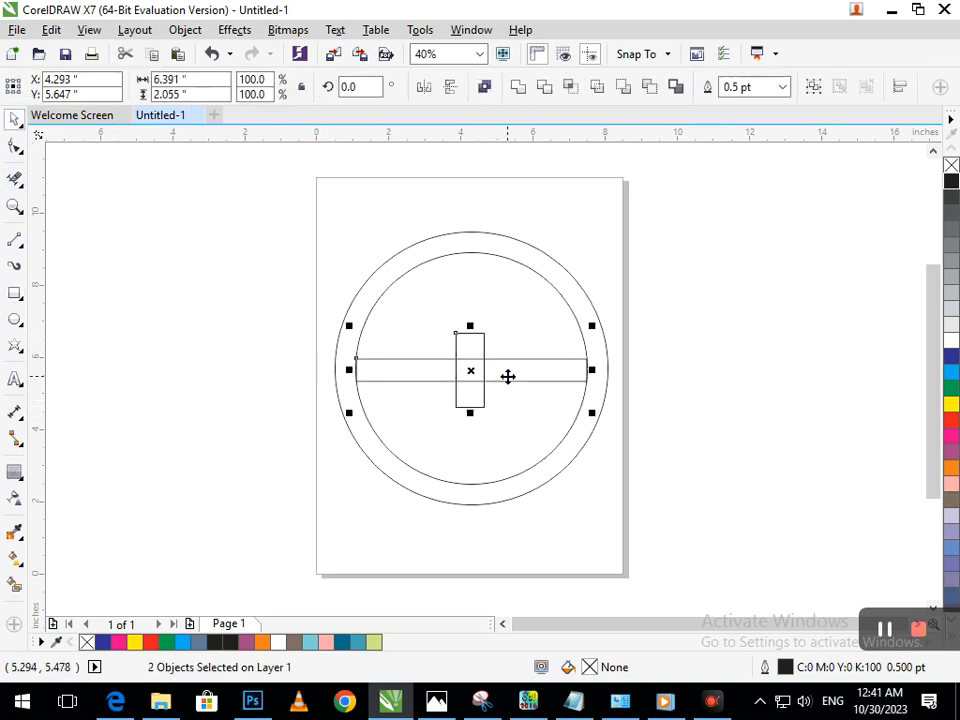
Remove the upright rectangle and the bar segment inside it with Virtual Segment Delete, splitting the bar in two
click(621, 476)
click(21, 179)
drag(471, 319, 472, 449)
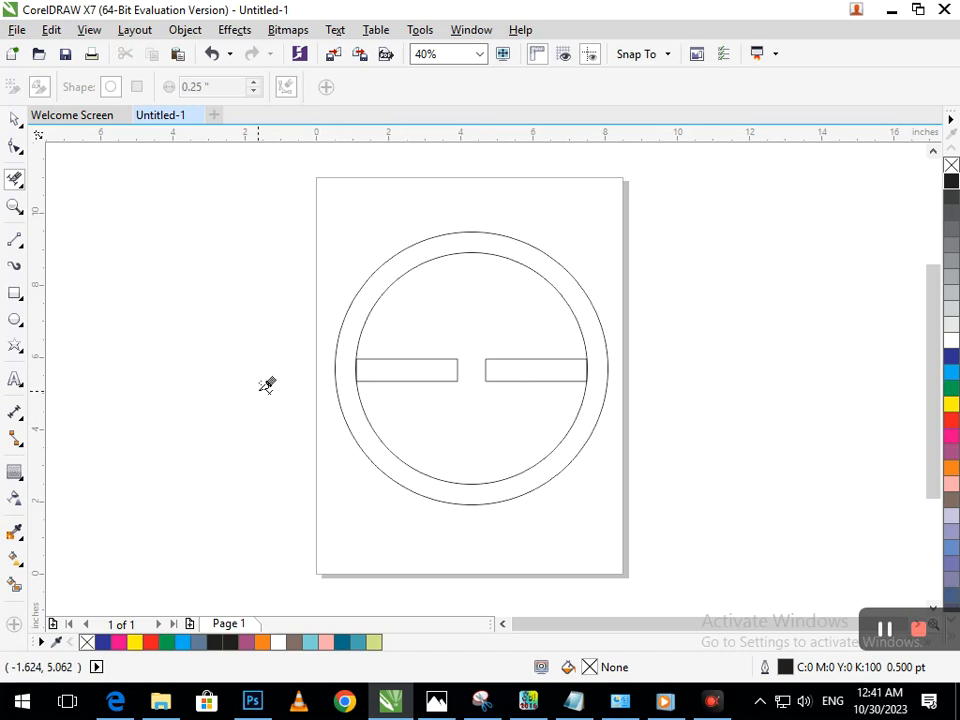
Draw two short slanted lines about 1.2 inches long across the ring, one above the left bar and one below the right bar
click(14, 240)
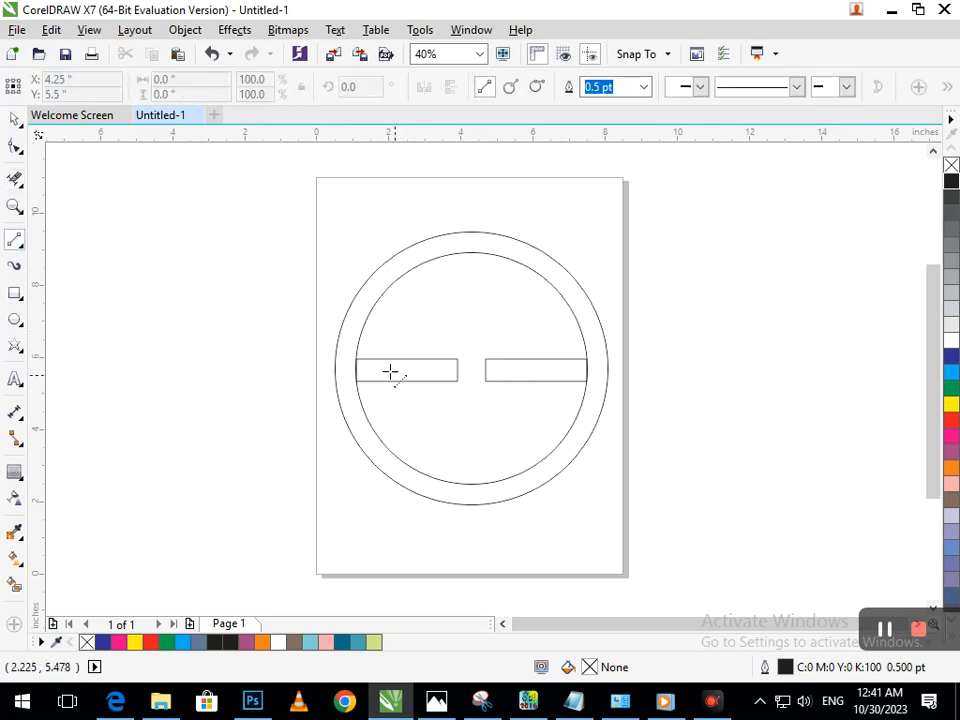
drag(367, 351, 323, 341)
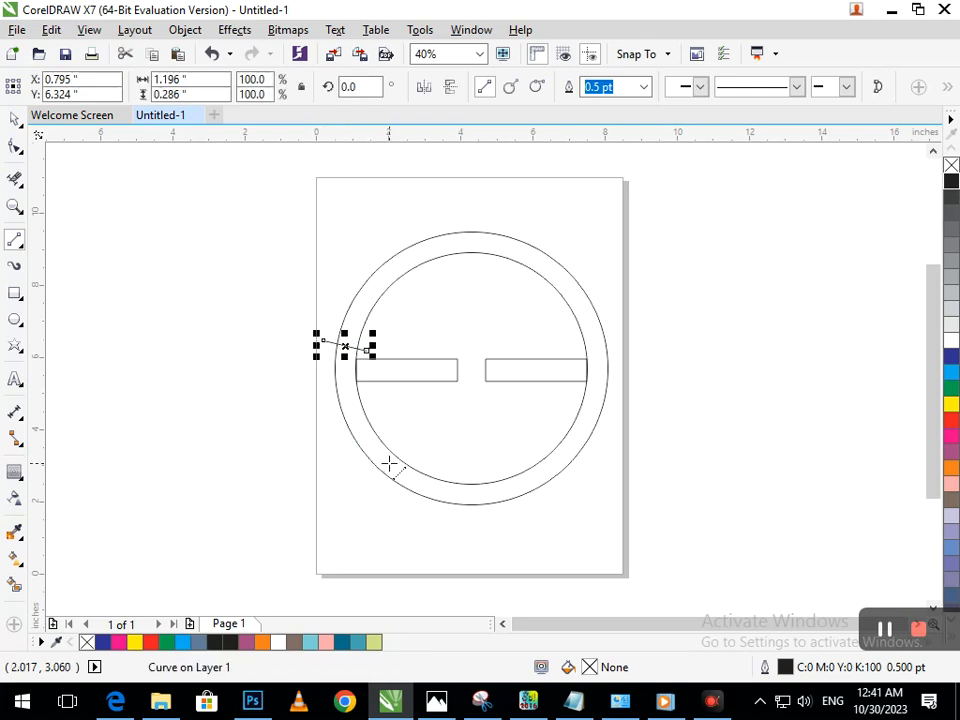
drag(567, 394, 621, 400)
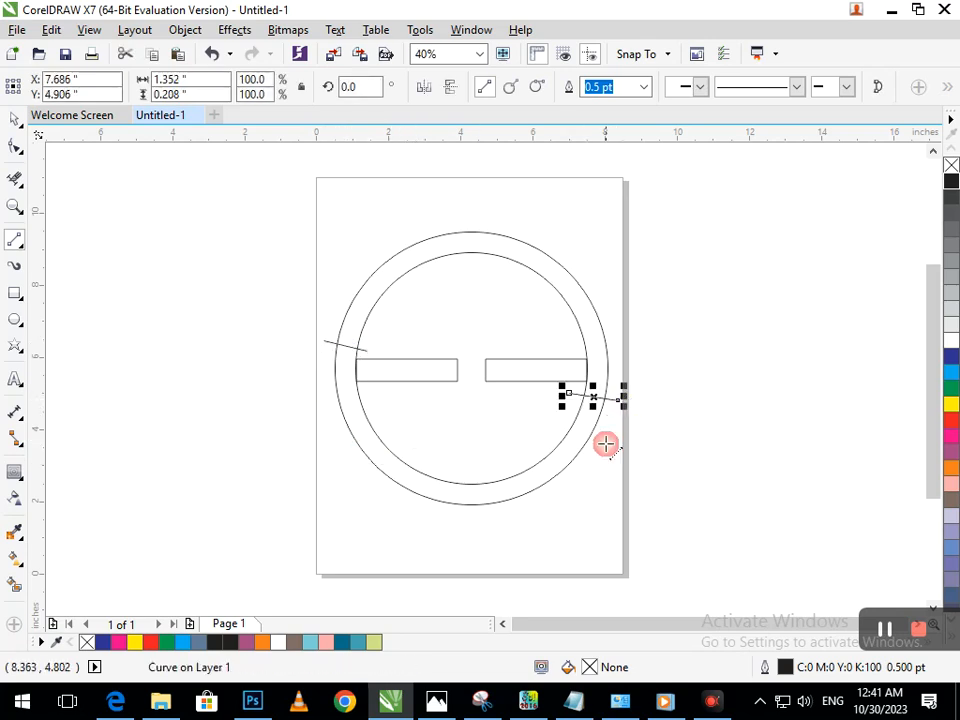
key(ctrl+z)
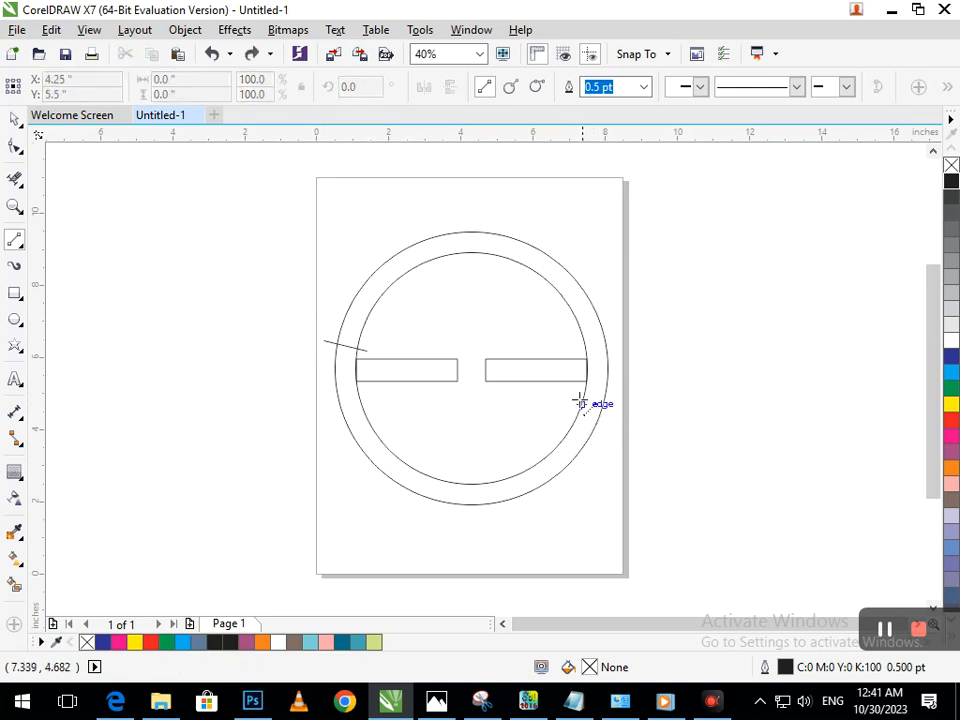
drag(578, 388, 623, 399)
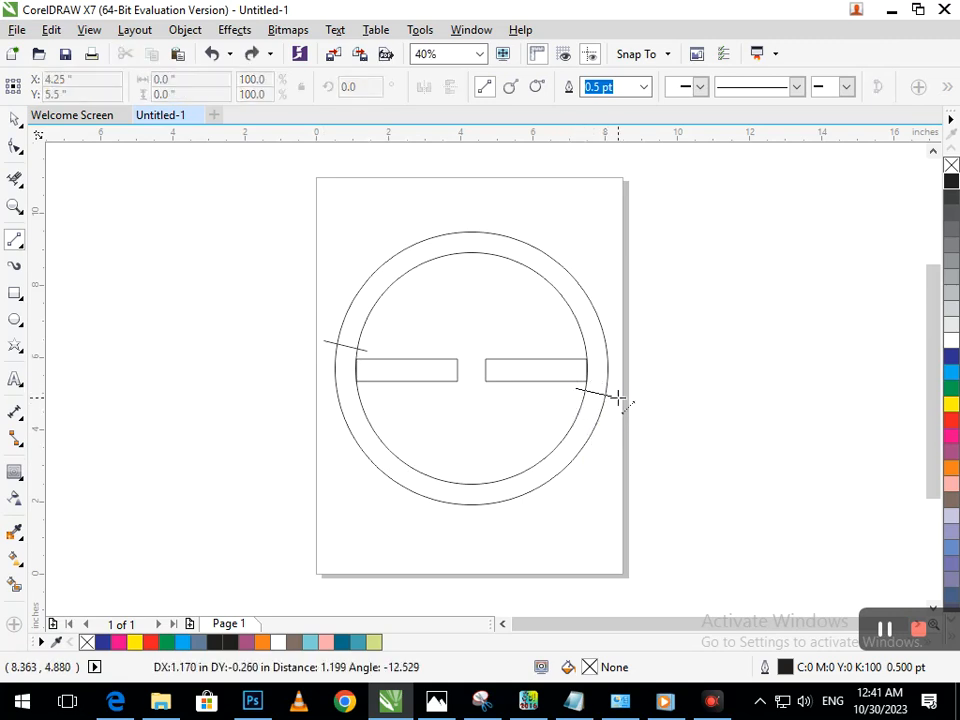
click(14, 585)
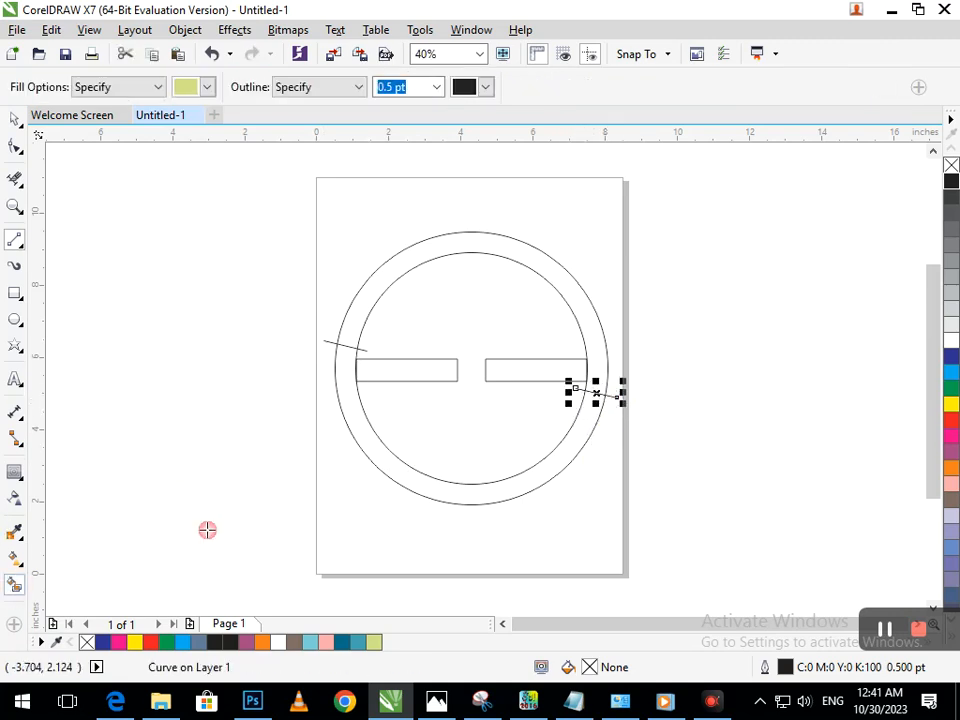
click(440, 492)
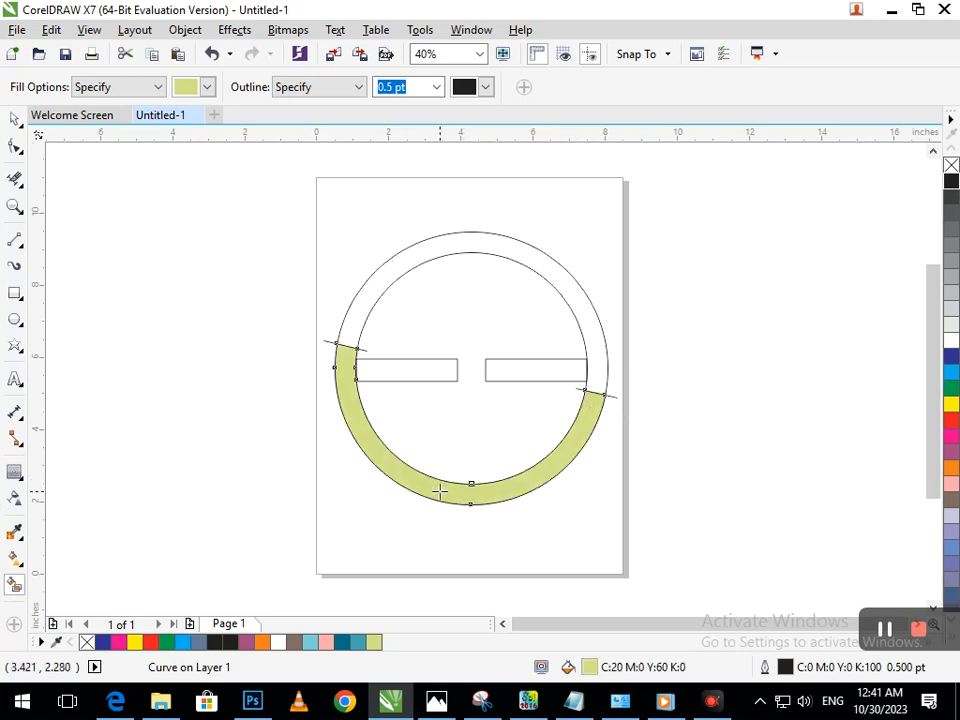
key(ctrl+z)
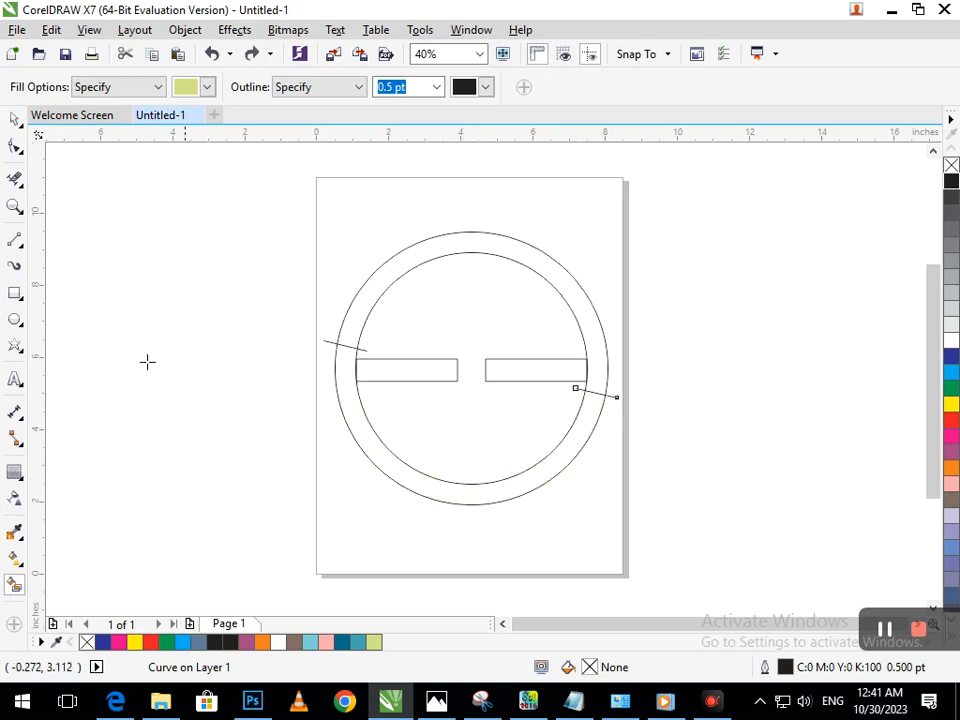
Draw horizontal lines outward across the ring from the left bar's upper outer corner and the right bar's lower outer corner
click(14, 241)
drag(356, 360, 308, 358)
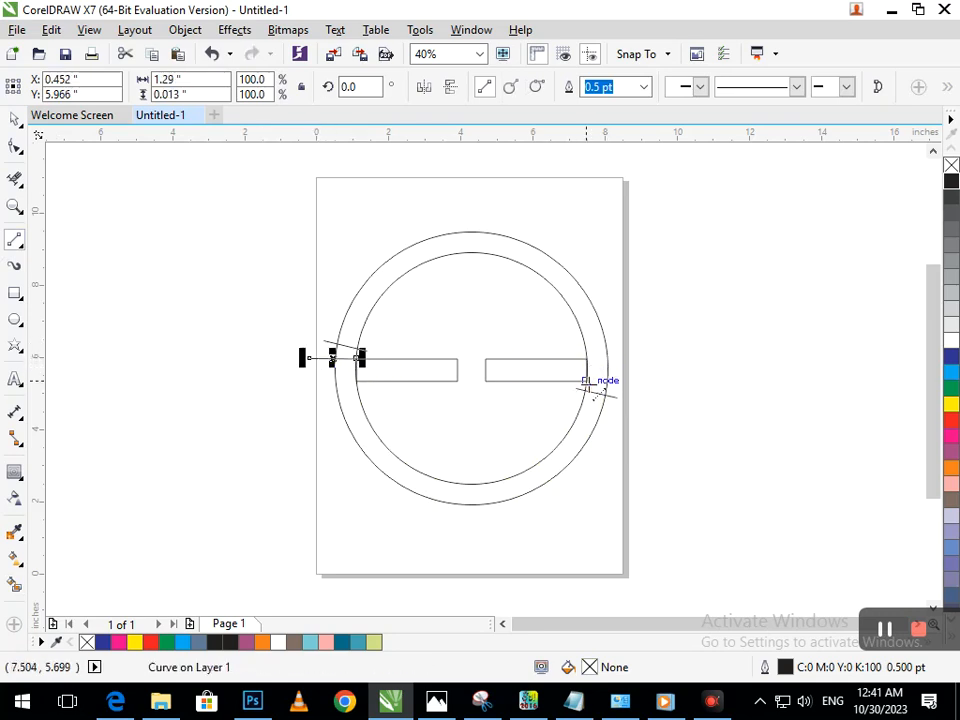
drag(586, 382, 653, 381)
Smart-fill the lower ring section and the left bar with pale green
click(15, 585)
click(442, 491)
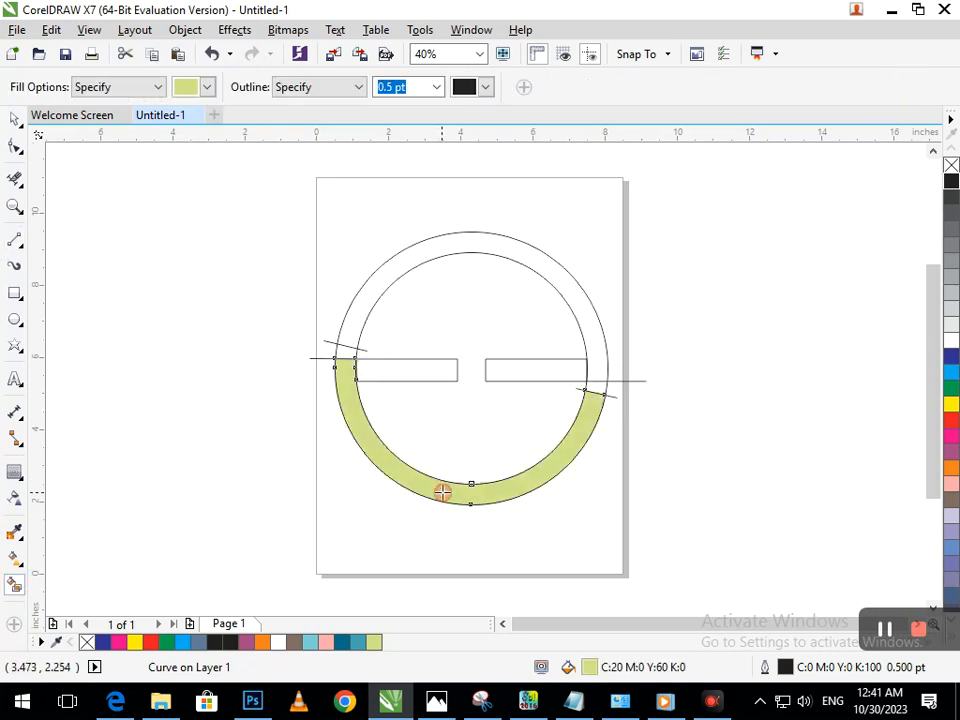
click(362, 370)
Smart-fill the right bar and the upper ring section, and recolour both dark blue
click(553, 370)
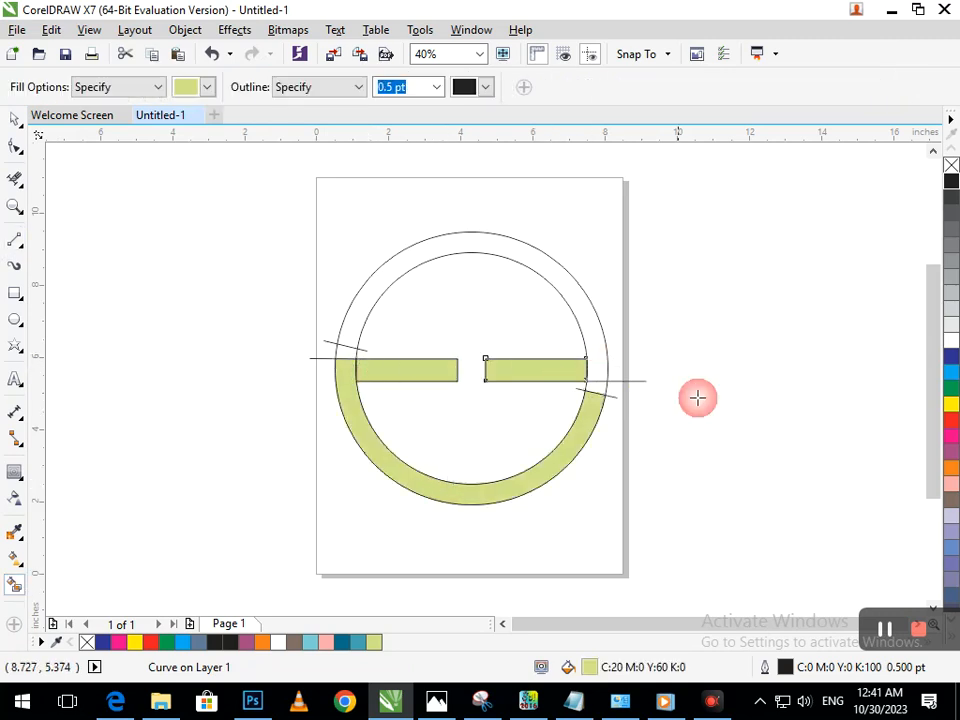
click(951, 356)
click(580, 315)
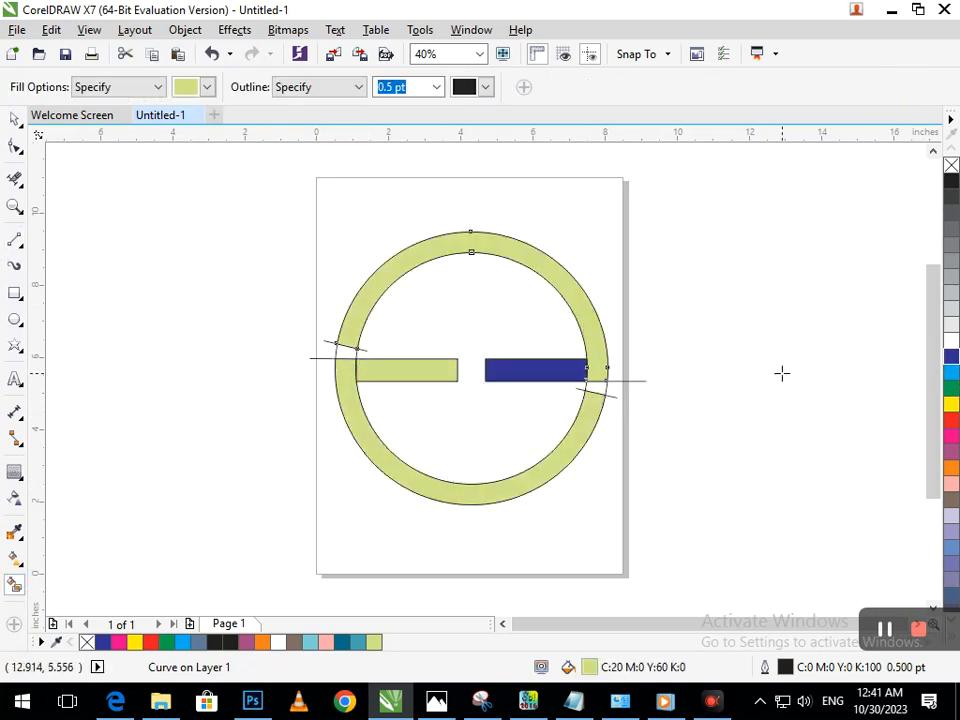
click(951, 356)
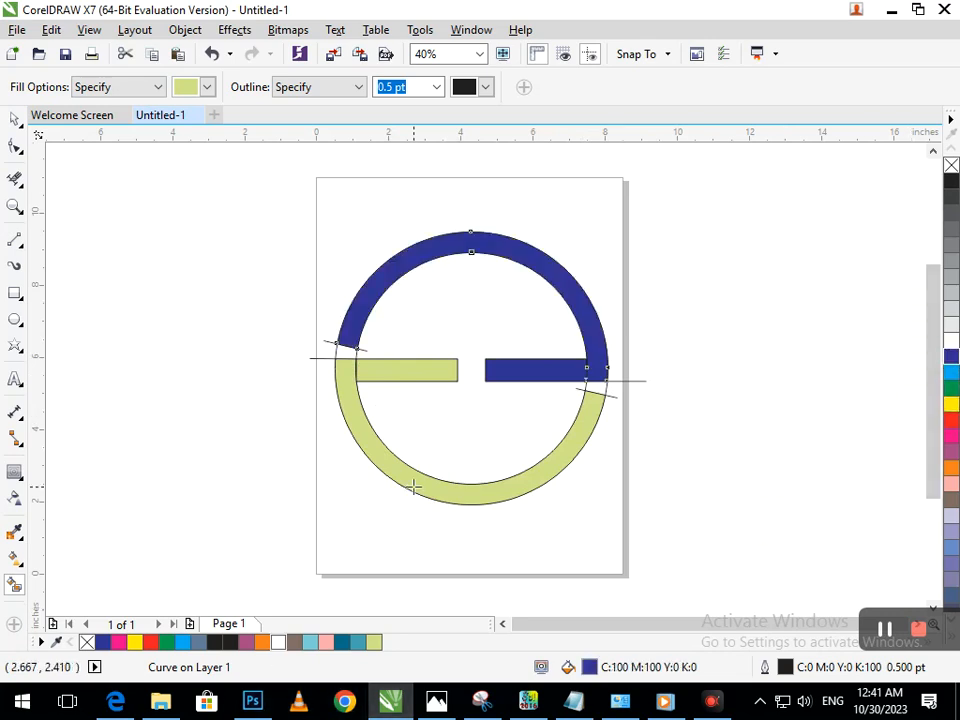
Delete the two slanted and two horizontal guide lines crossing the ring
click(8, 120)
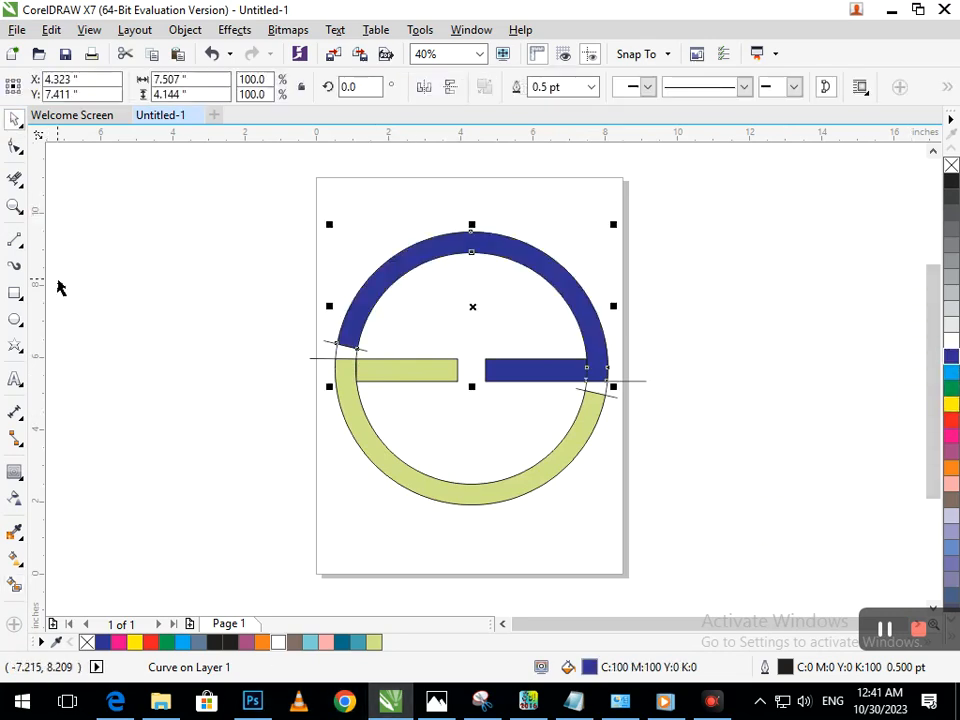
click(575, 402)
click(600, 398)
click(607, 393)
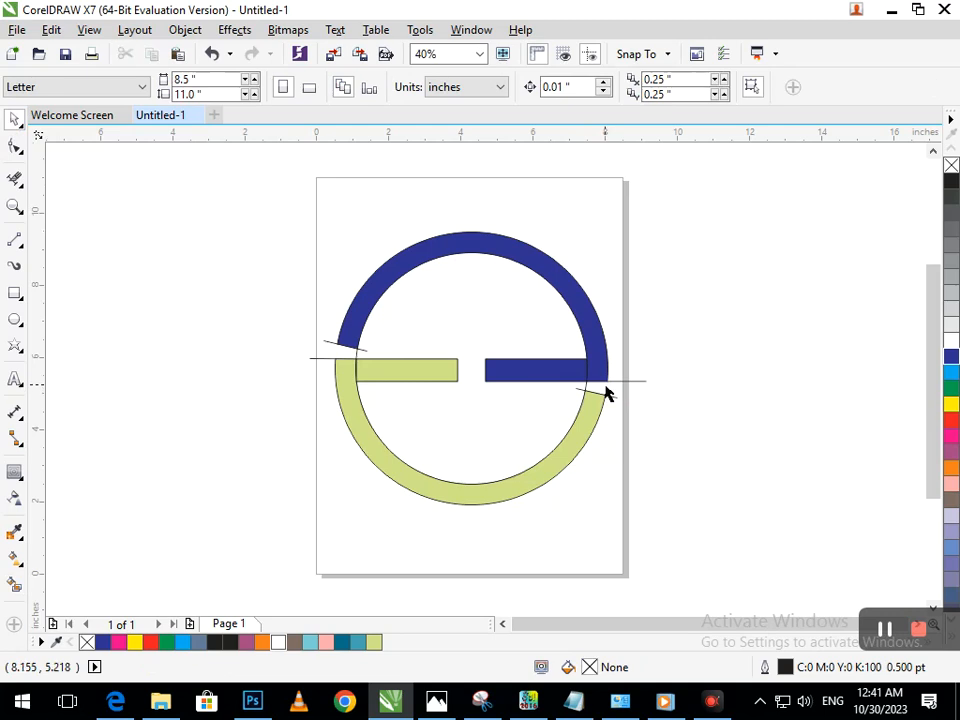
click(589, 390)
click(594, 399)
click(591, 396)
key(Delete)
click(621, 381)
key(Delete)
click(319, 357)
key(Delete)
click(338, 344)
key(Delete)
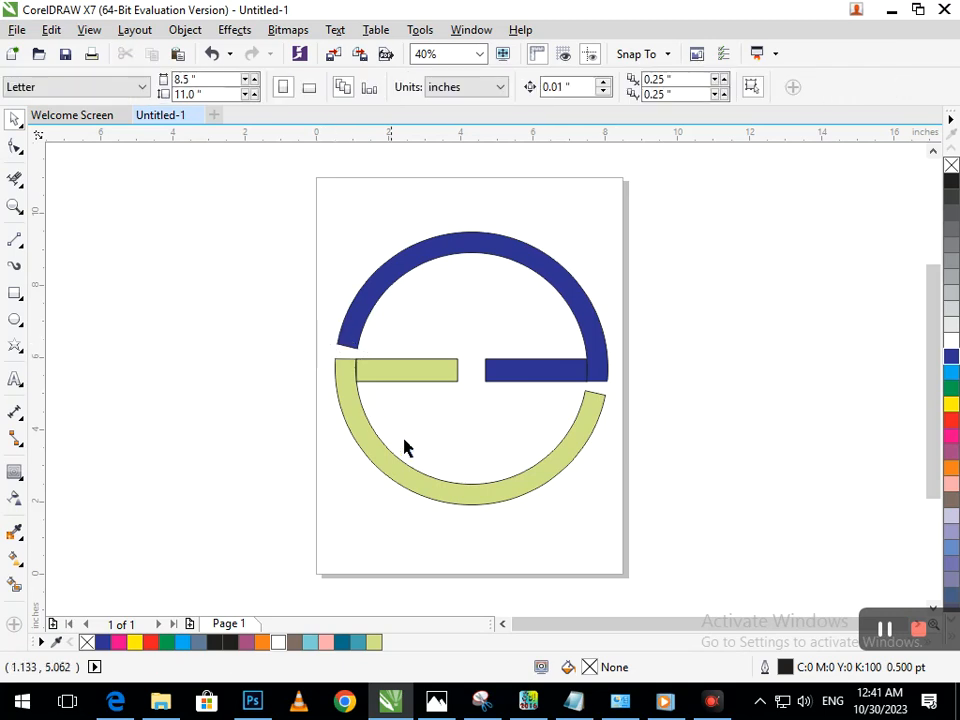
Draw a vertical line about 3.02 inches long in the gap between the bars and a horizontal line about 4.66 inches long below them
key(F2)
key(F3)
key(F2)
drag(570, 334, 801, 515)
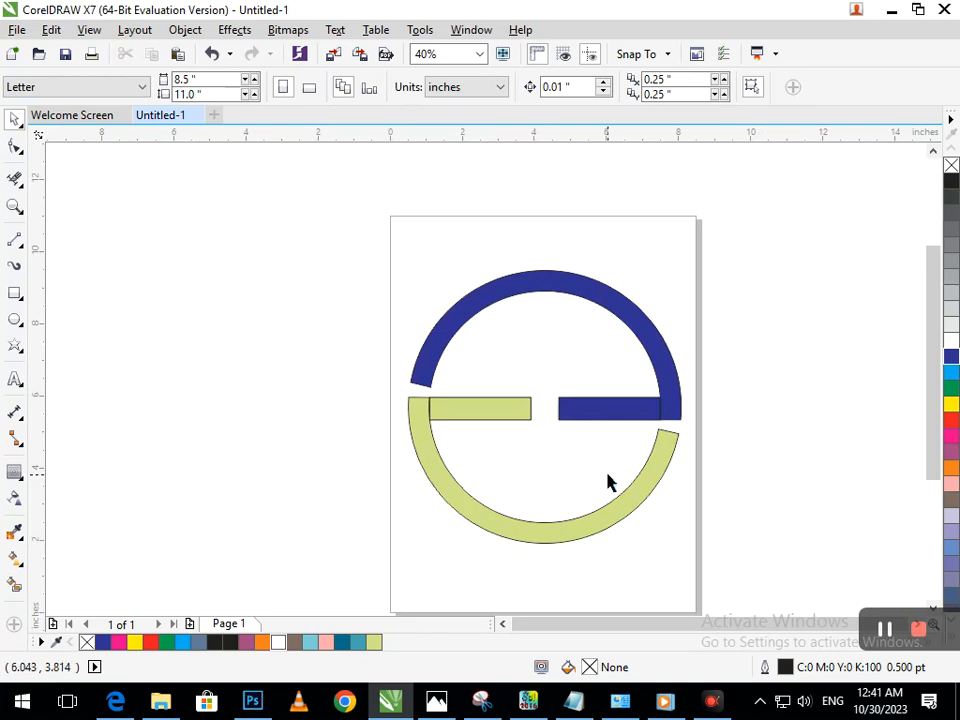
click(14, 242)
mouse_move(542, 361)
mouse_down()
mouse_move(555, 452)
mouse_move(542, 474)
mouse_up()
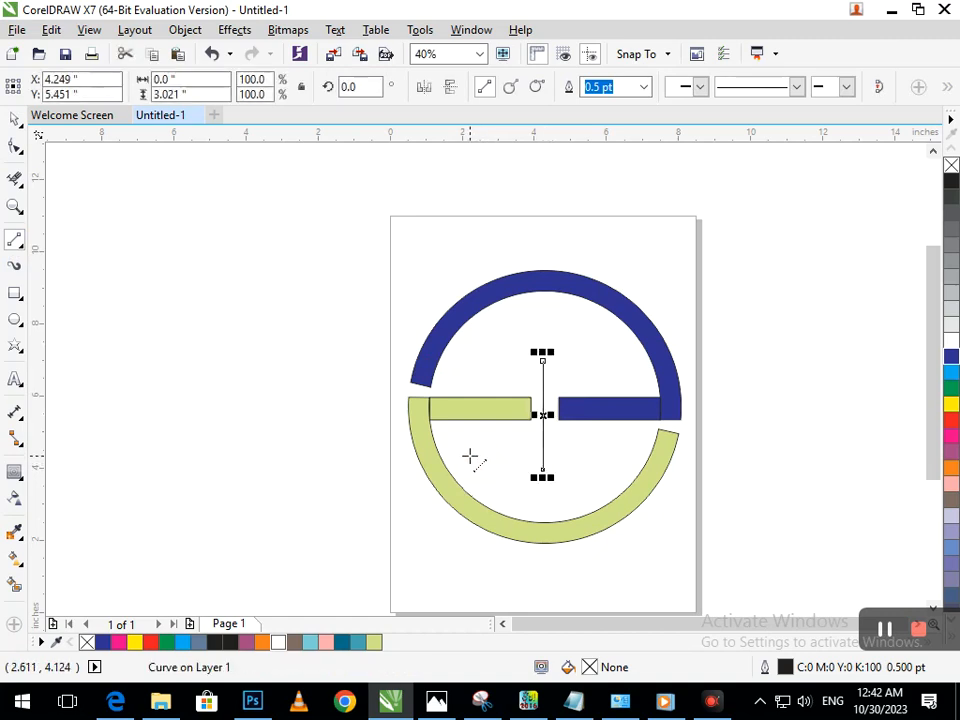
drag(452, 445, 635, 444)
Copy the horizontal line to above the bars, and move the lower line slightly up towards the bars
click(14, 118)
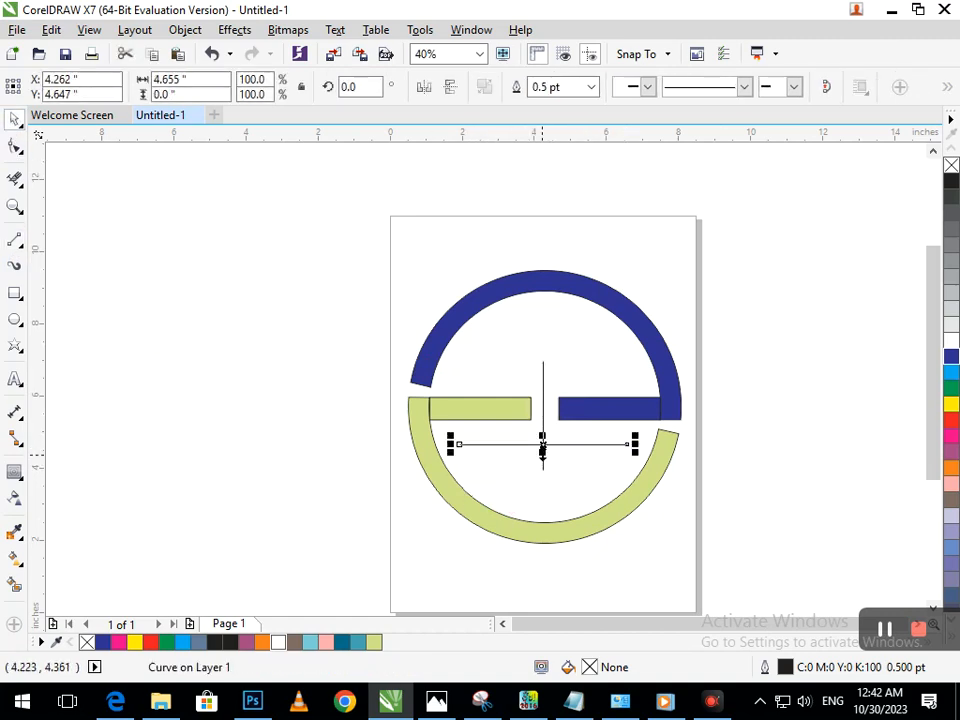
drag(542, 447, 544, 371)
drag(551, 452, 546, 440)
click(126, 390)
Trim off the vertical line's ends beyond the two horizontal lines with Virtual Segment Delete
click(18, 184)
click(90, 222)
click(543, 455)
drag(522, 346, 587, 366)
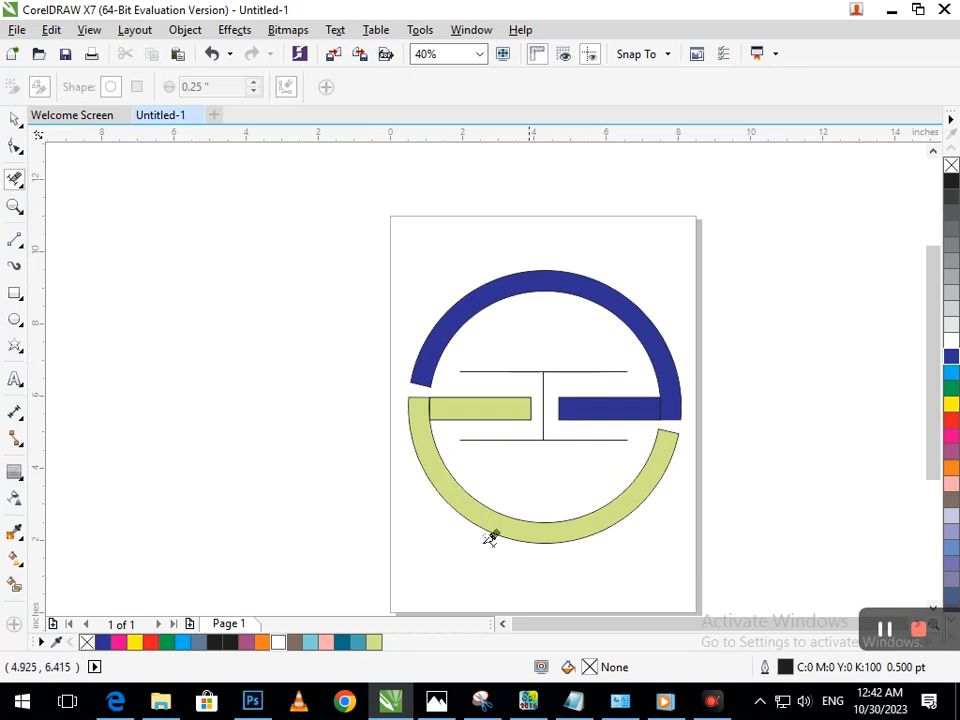
Give the vertical line and both horizontal lines a 12 pt outline in purple (C:20 M:80 Y:0 K:20)
click(14, 120)
click(557, 440)
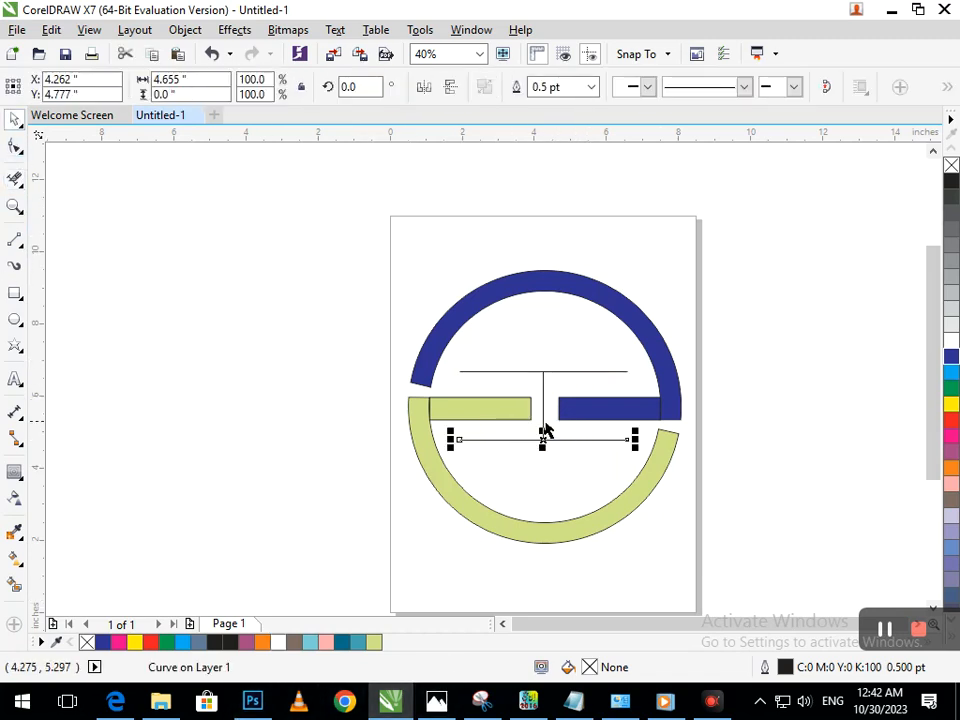
shift+click(543, 411)
shift+click(561, 371)
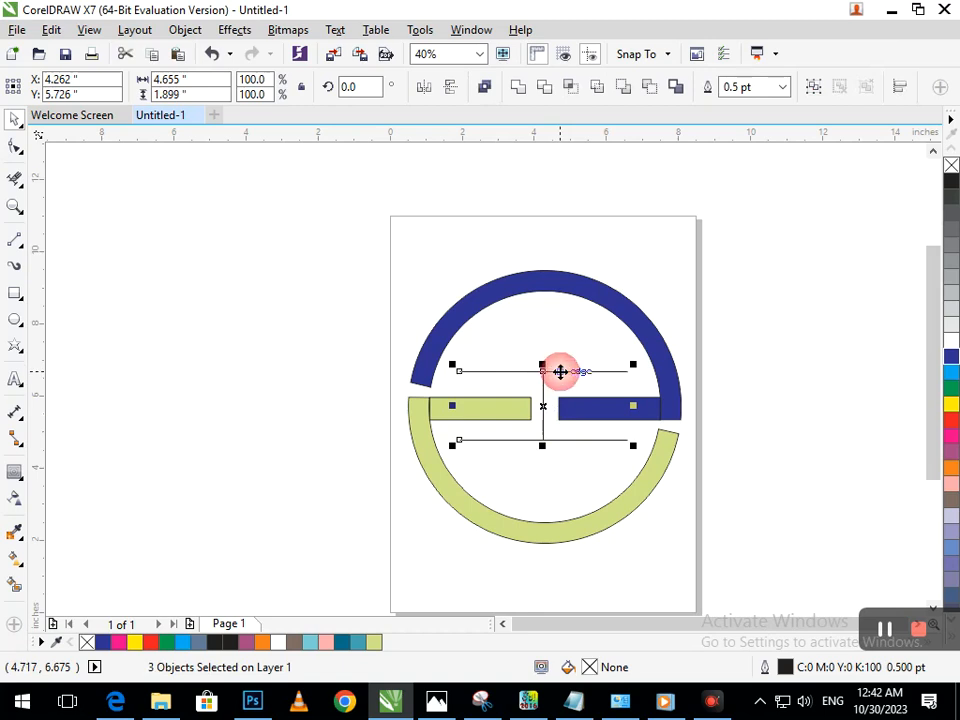
click(782, 87)
click(745, 259)
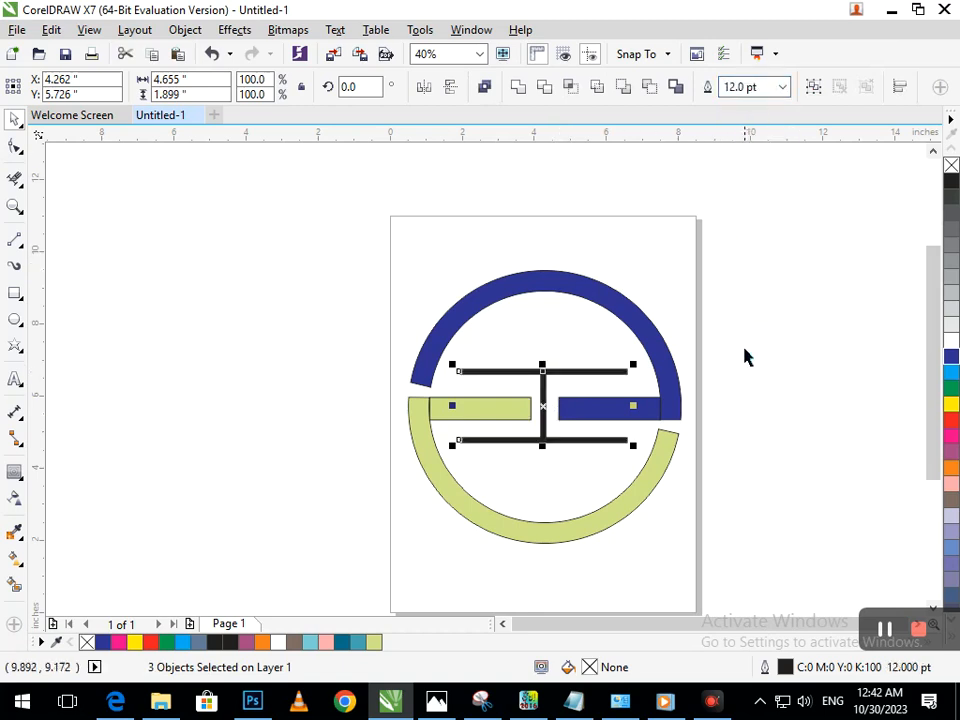
right_click(947, 453)
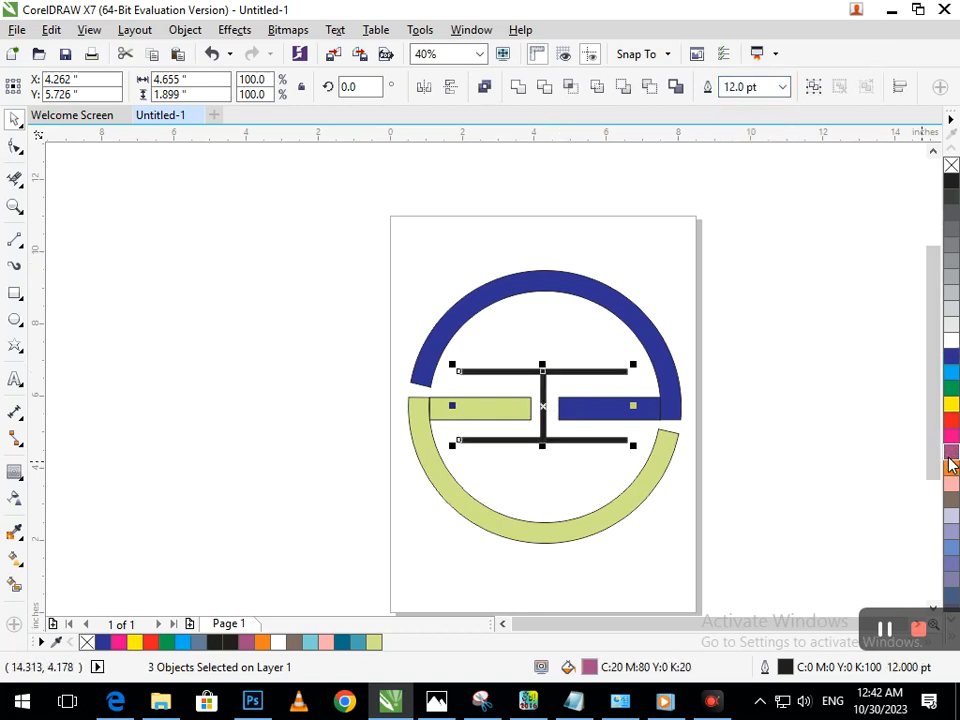
click(836, 501)
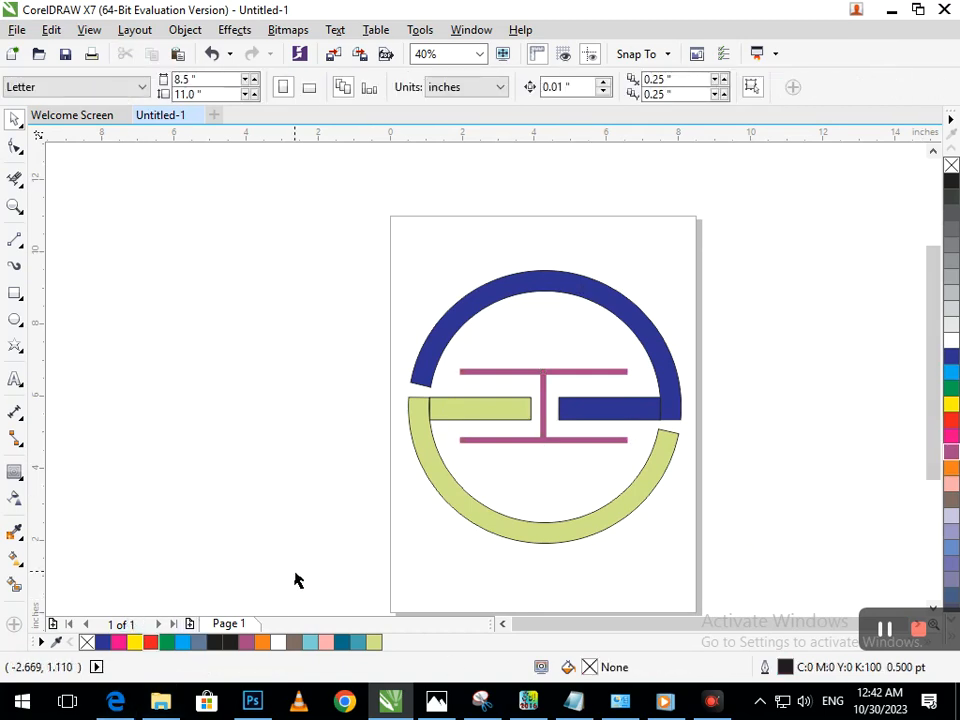
Add artistic text beside the page reading GRAPHIC on one line and DESIGNING on the next
click(14, 381)
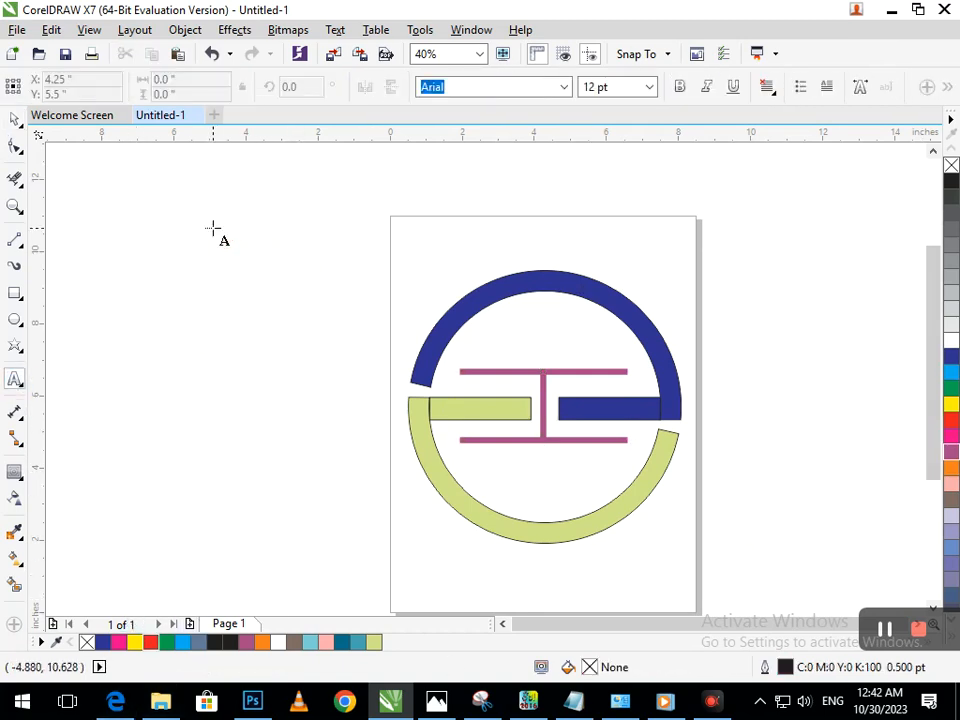
click(213, 225)
text(gr)
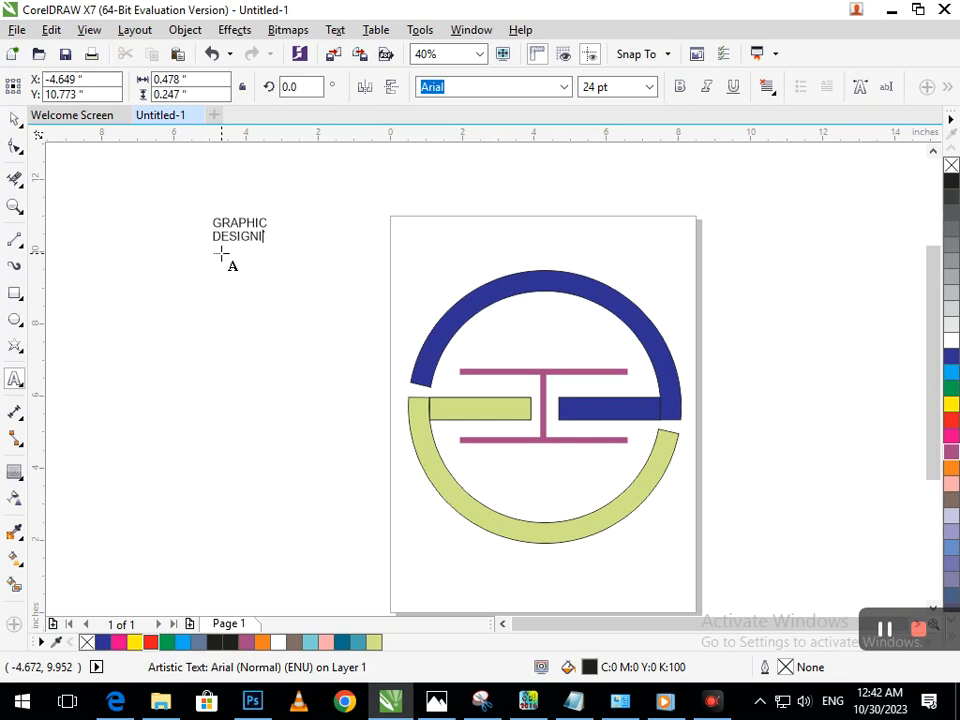
click(14, 120)
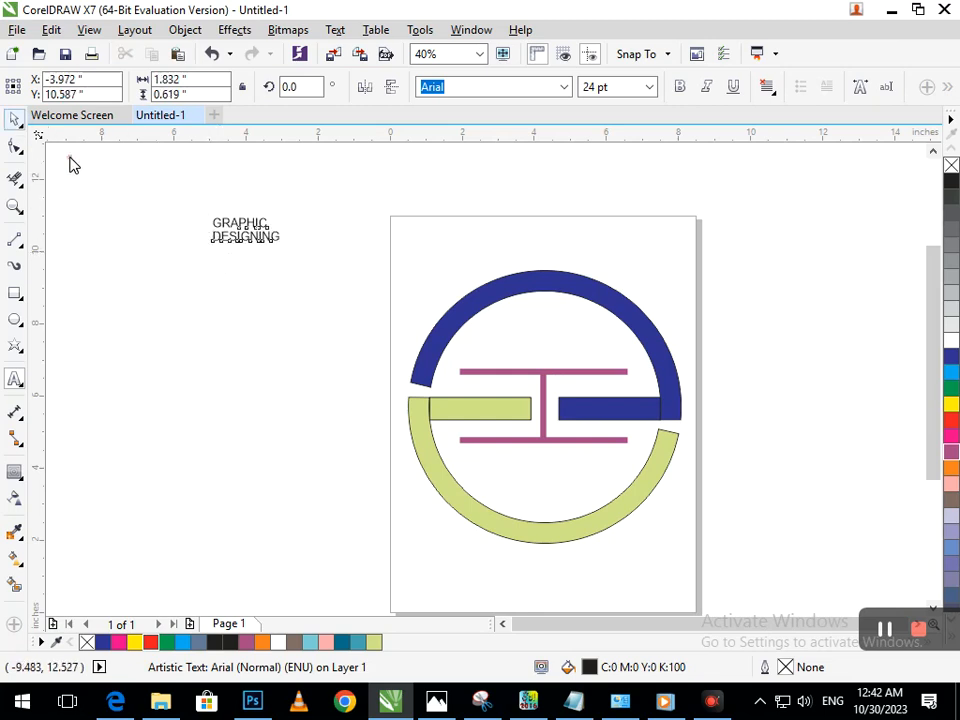
Move the text onto the logo and widen its line spacing so GRAPHIC sits above the purple lines and DESIGNING below them
drag(247, 232, 497, 555)
click(16, 146)
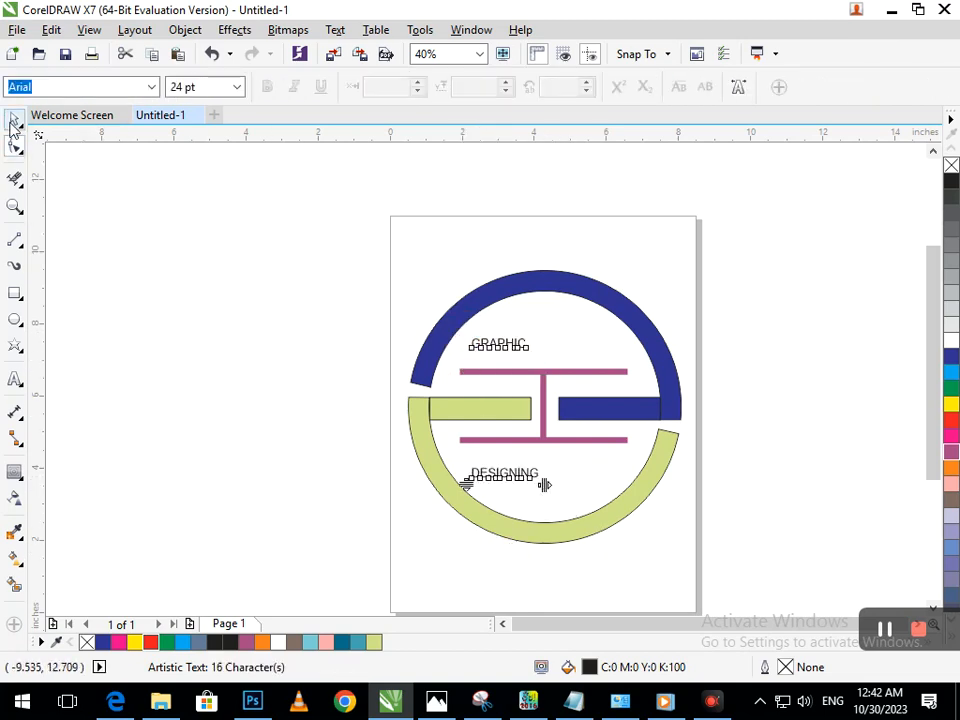
click(15, 119)
click(165, 358)
click(553, 493)
Break the text apart into separate lines and enlarge GRAPHIC to about 66 pt above the upper purple line
drag(553, 493, 576, 499)
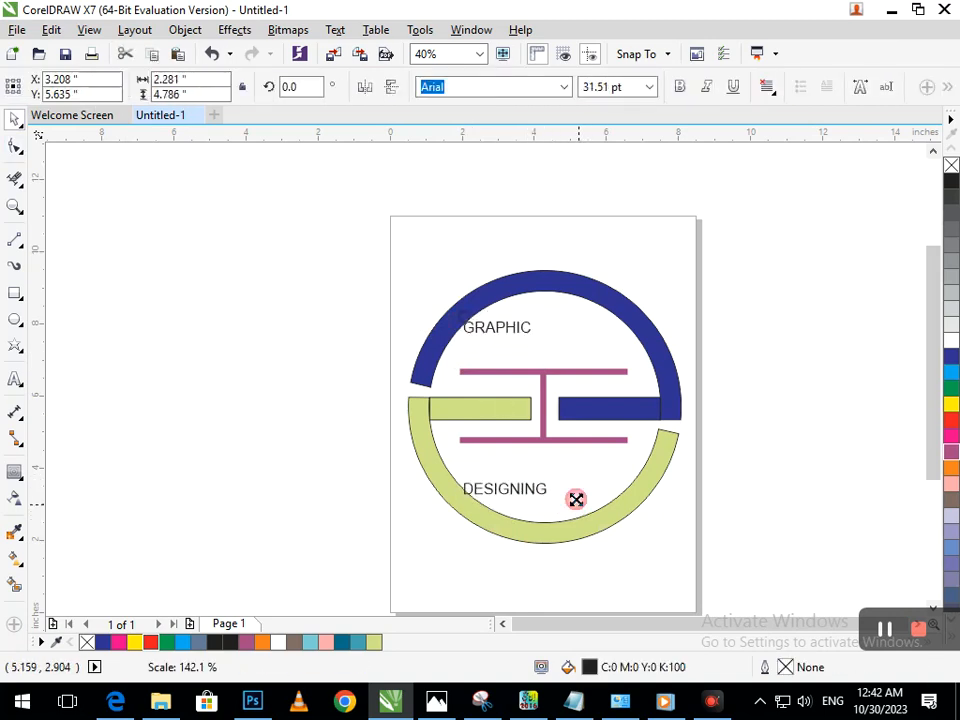
key(ctrl+z)
key(ctrl+k)
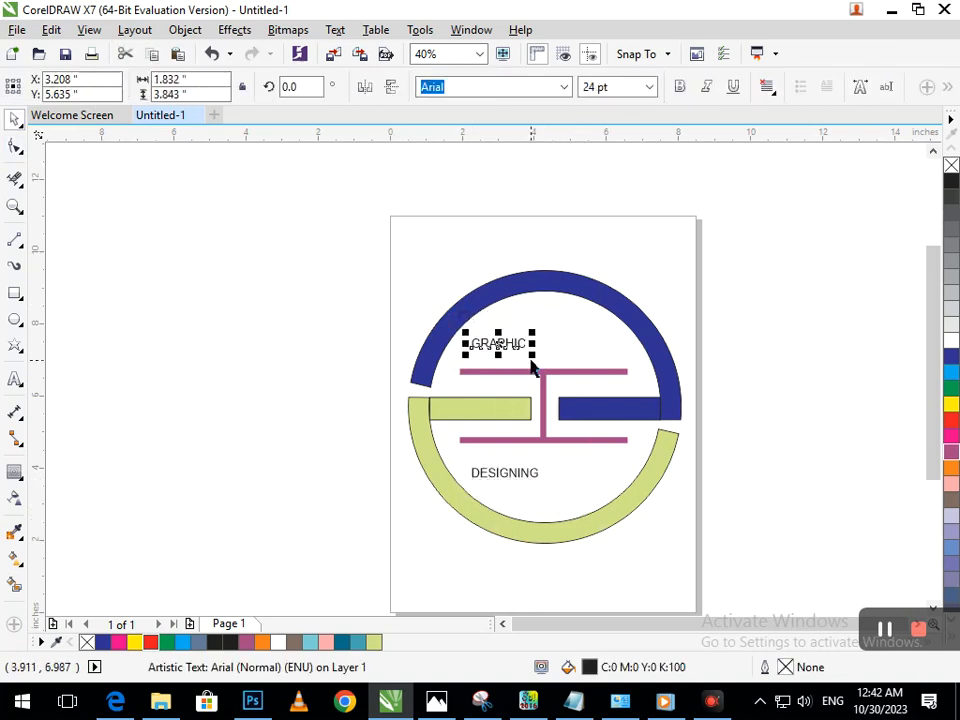
drag(531, 360, 580, 370)
drag(498, 344, 533, 339)
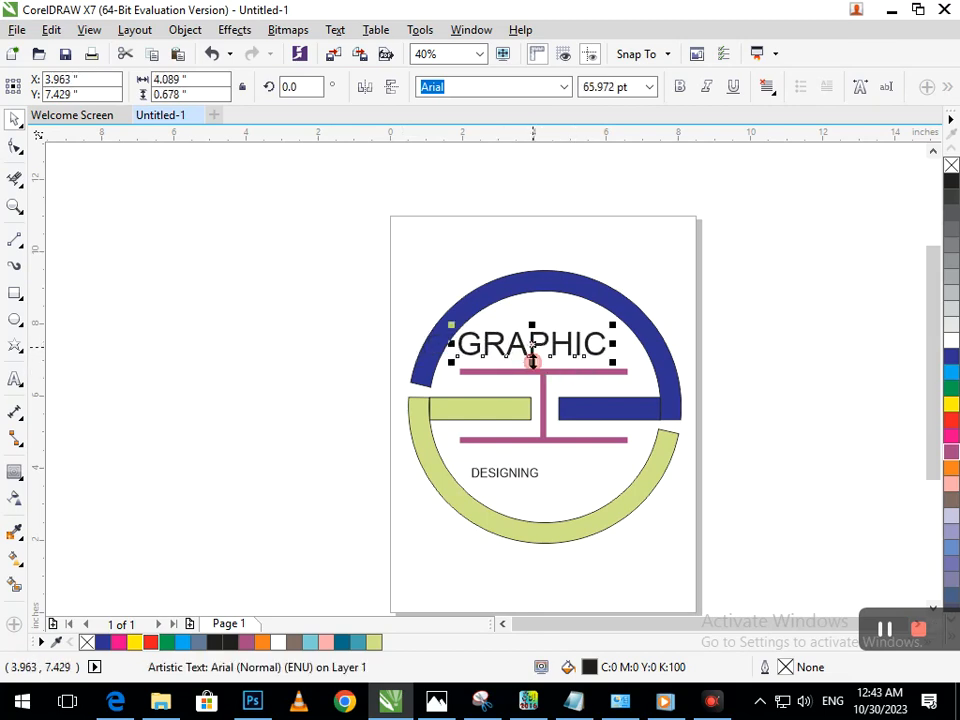
Enlarge DESIGNING to about 52 pt and position it centrally below the lower purple line
drag(530, 487, 576, 489)
drag(514, 484, 540, 469)
click(741, 574)
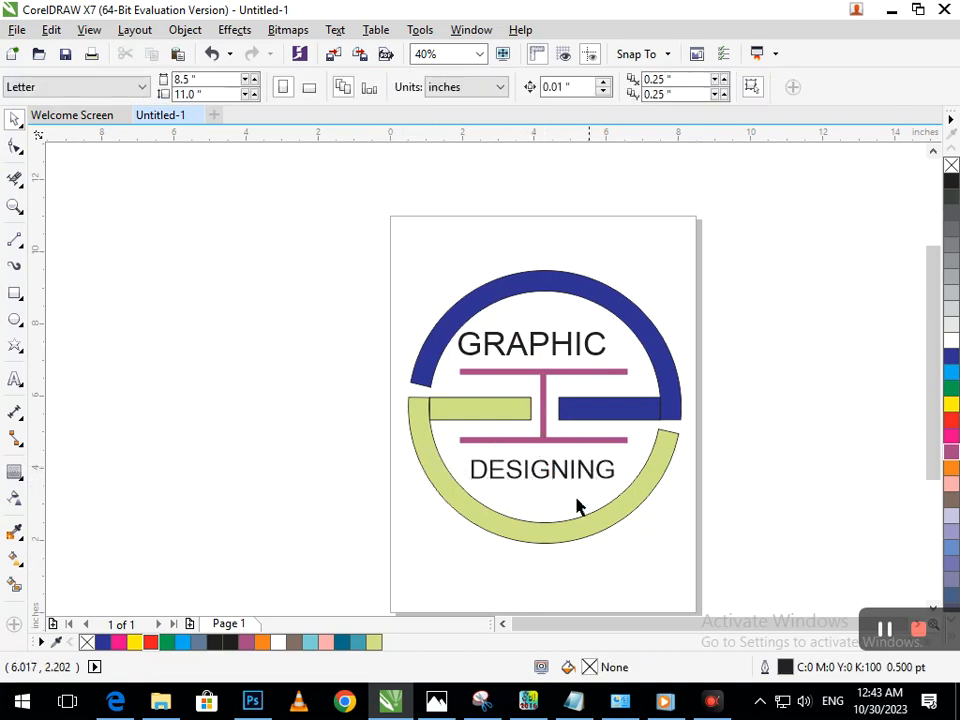
Recolour the lower half ring and its attached bar green (C:100 M:0 Y:100 K:0)
click(606, 543)
click(951, 435)
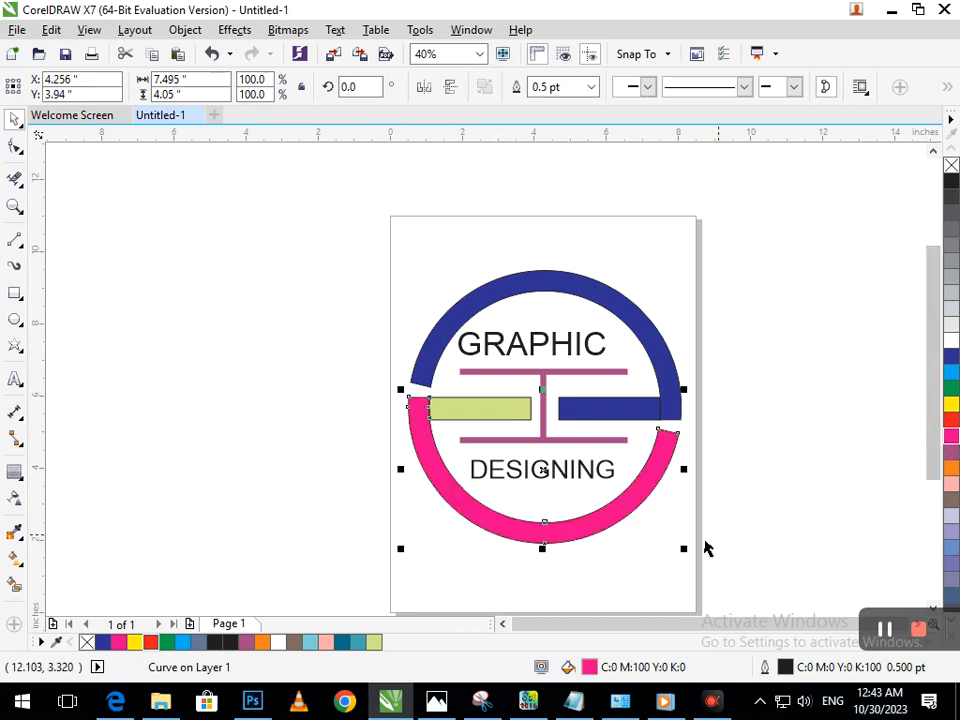
click(952, 390)
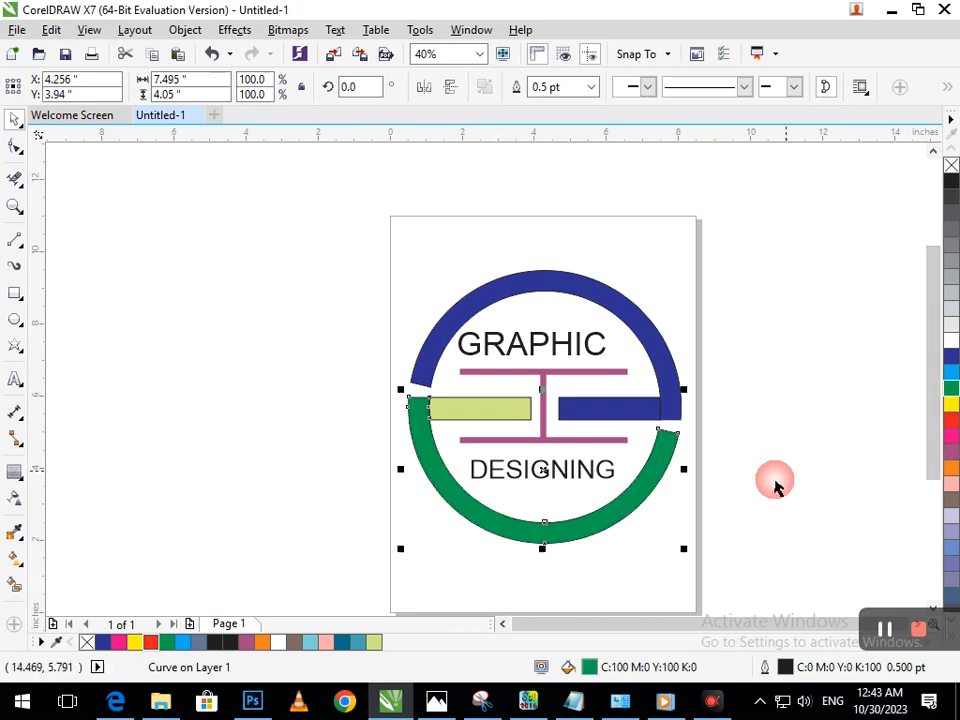
click(480, 408)
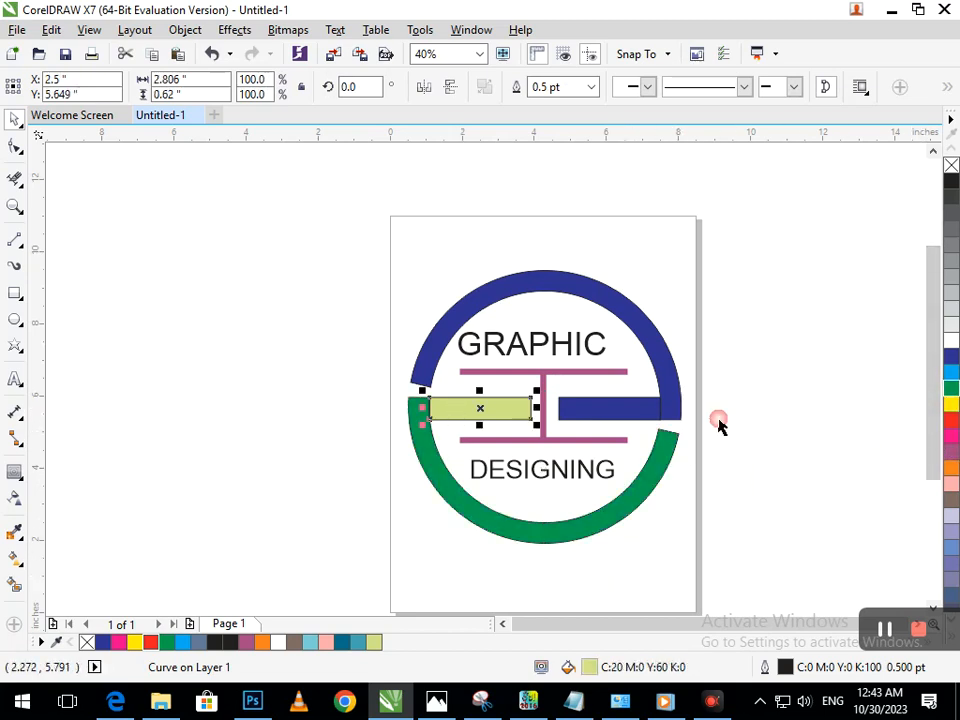
click(951, 390)
click(590, 586)
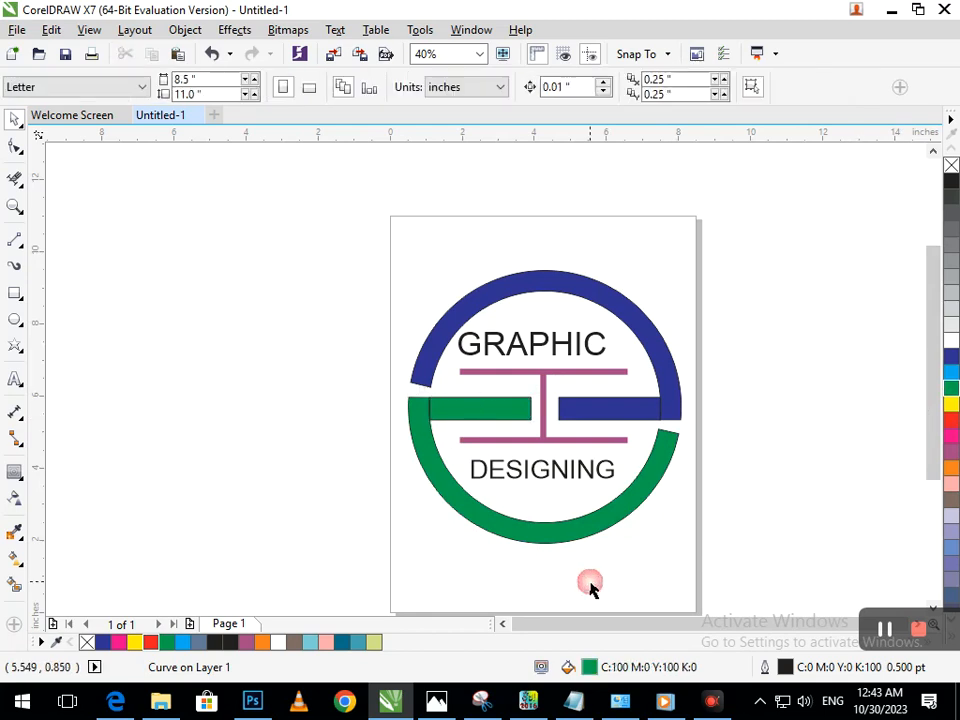
Weld the green half ring and the green bar into one object
click(556, 541)
shift+click(466, 418)
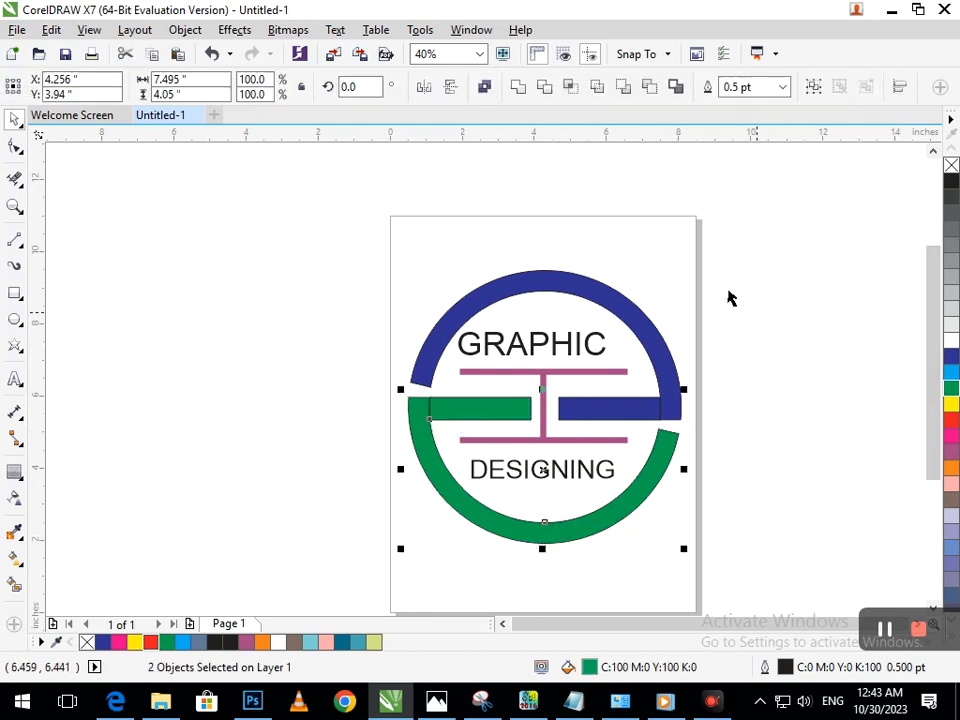
click(523, 88)
click(371, 414)
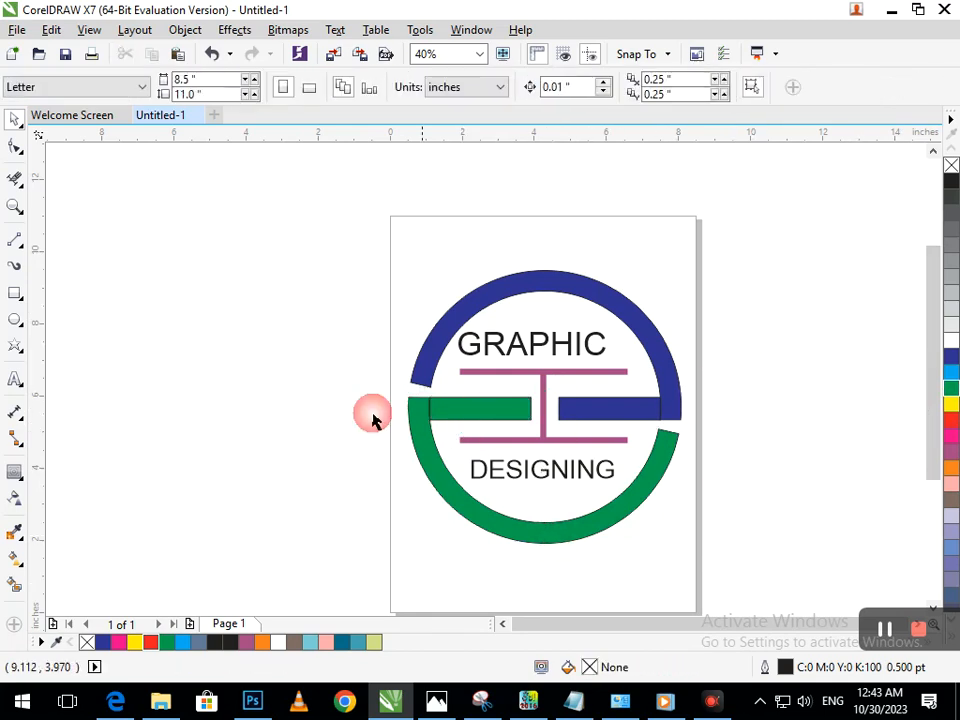
Try to remove the seams between the bars and their half rings with Virtual Segment Delete, undoing each attempt
click(14, 178)
drag(399, 379, 518, 442)
scroll(442, 428, up, 5)
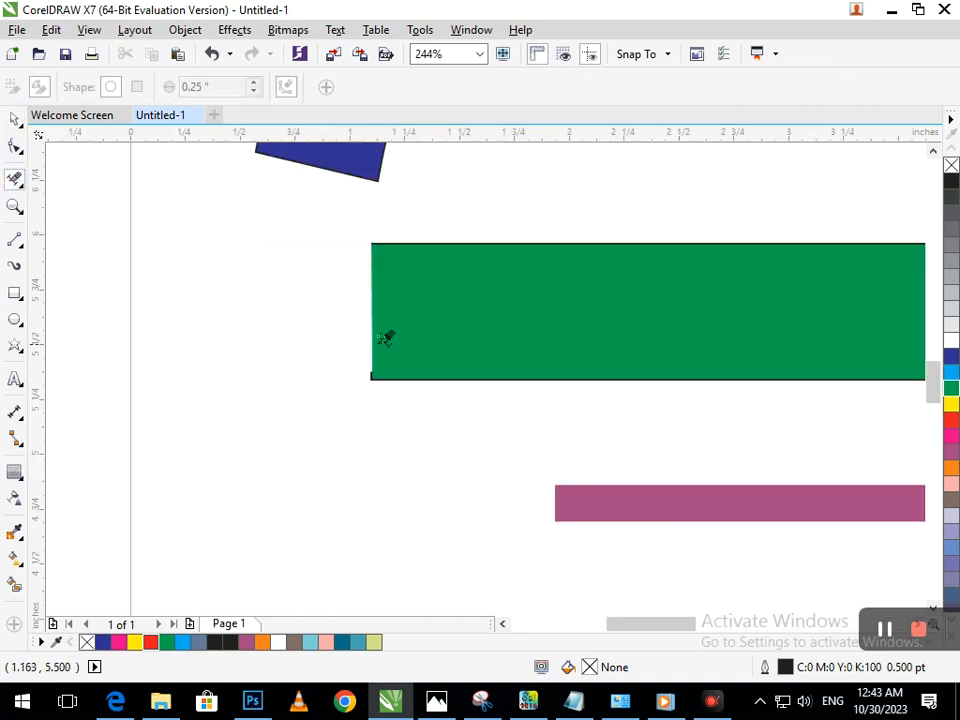
key(ctrl+z)
click(336, 325)
key(ctrl+z)
key(F3)
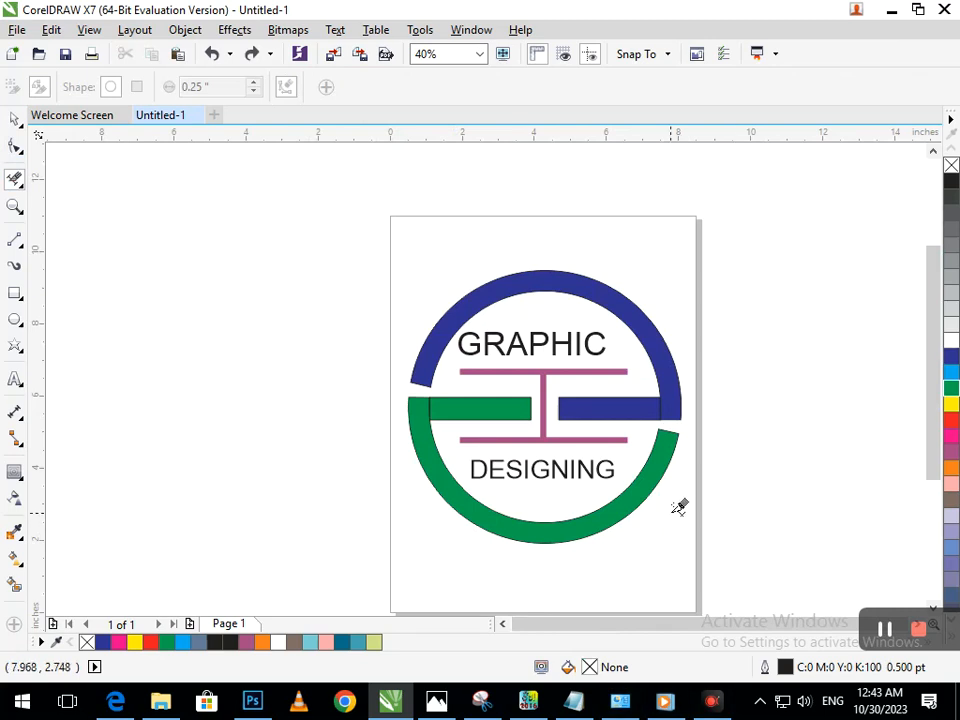
scroll(684, 398, up, 6)
click(438, 405)
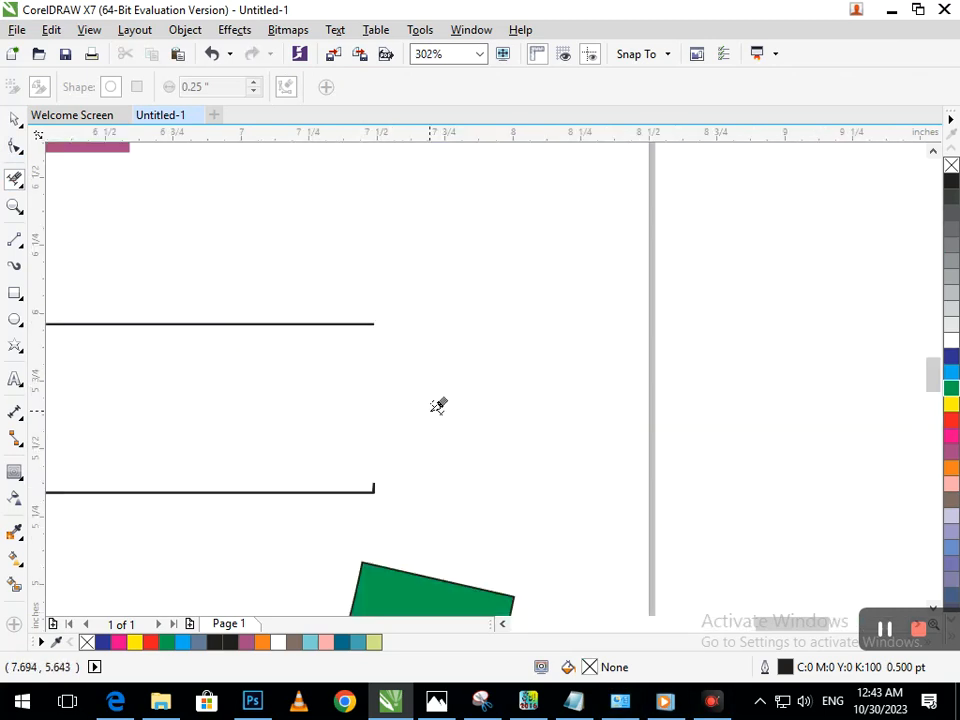
key(ctrl+z)
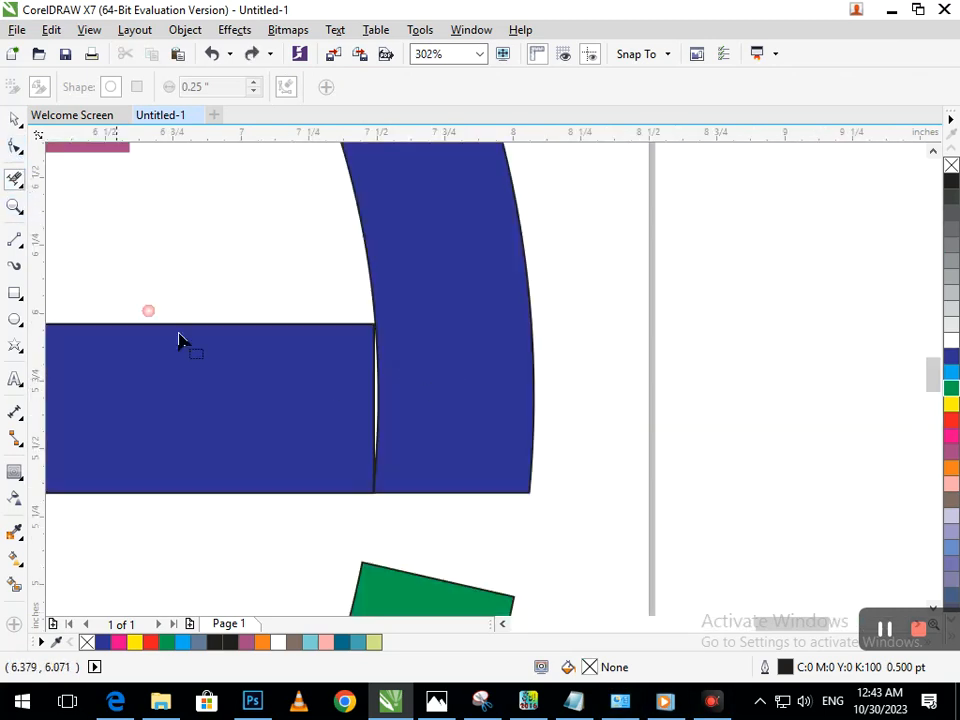
Extend the blue bar's outer end slightly into the blue half ring to close the gap between them
key(F10)
click(381, 418)
drag(354, 377, 427, 422)
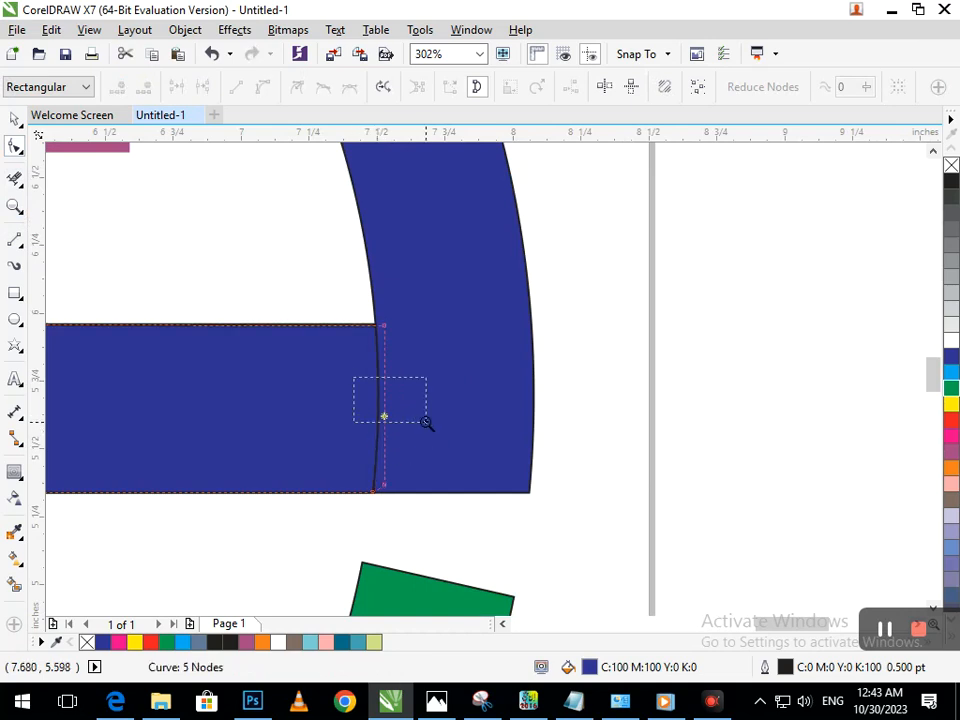
Split the welded green shape with Break Curve Apart
scroll(430, 422, down, 5)
scroll(414, 414, up, 5)
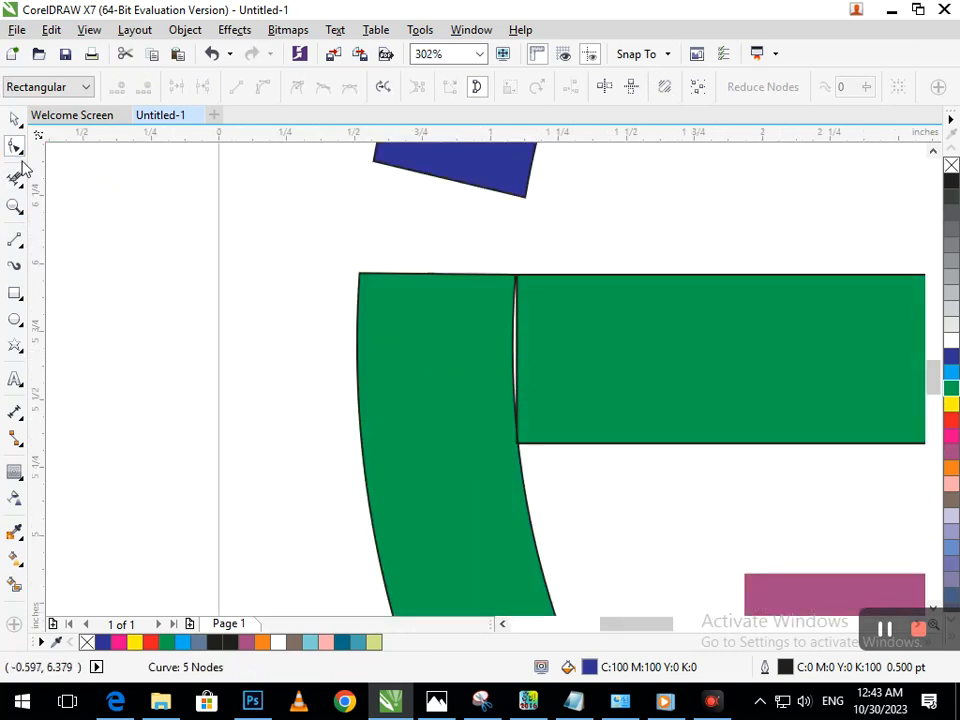
click(15, 120)
click(568, 429)
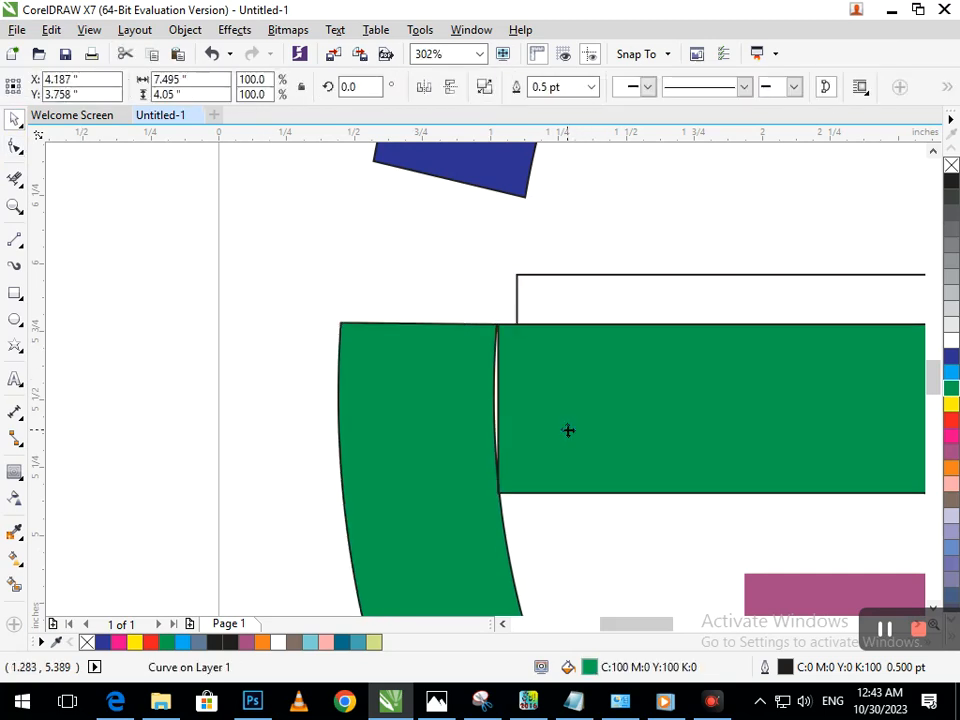
click(180, 29)
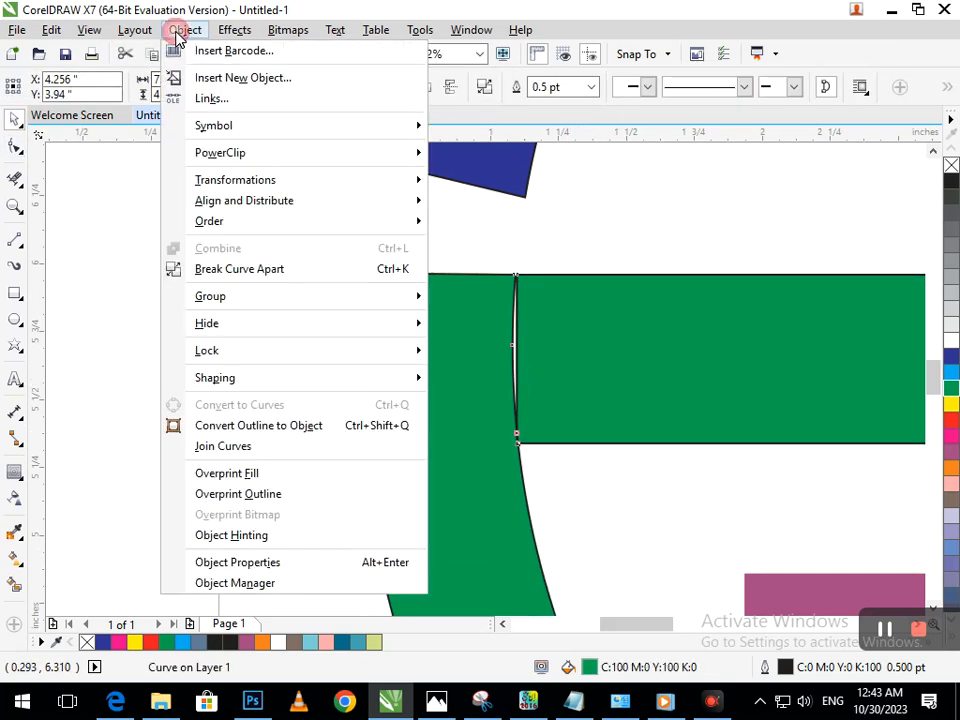
click(227, 268)
Shift the green bar's outer edge into the half ring and delete the seam nodes to close the gap between them
click(15, 147)
click(450, 302)
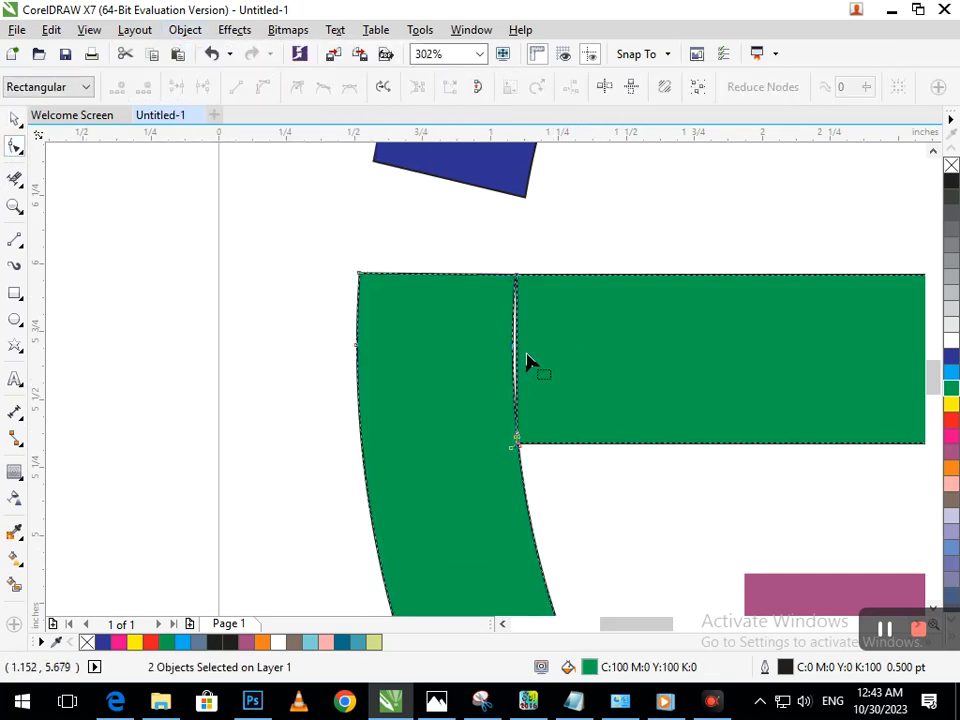
drag(518, 369, 507, 360)
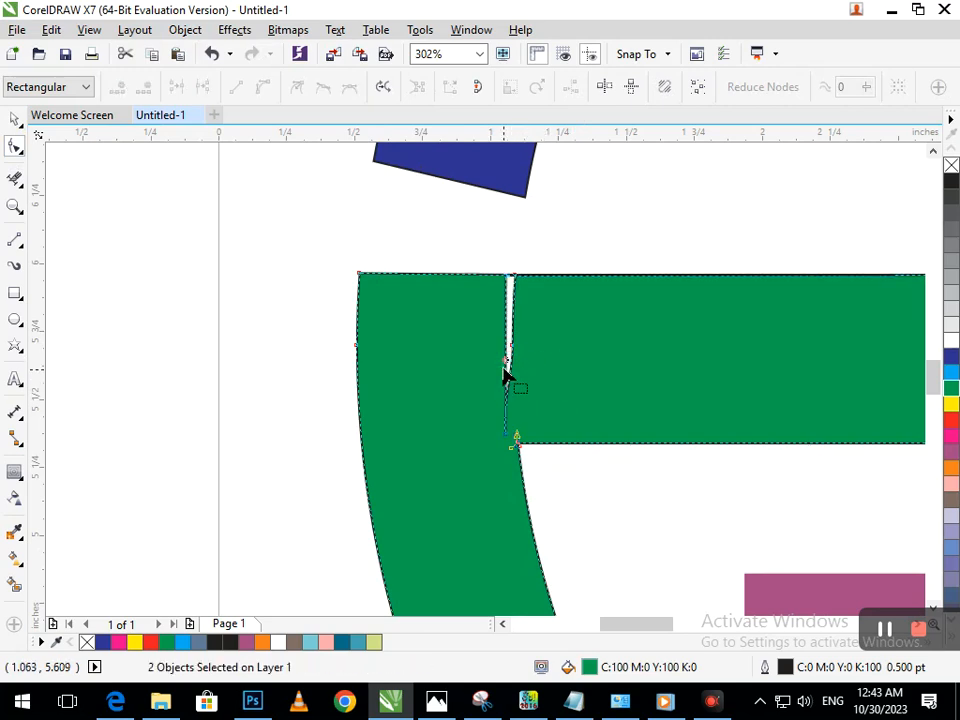
drag(489, 438, 527, 275)
key(Delete)
drag(499, 324, 515, 274)
scroll(467, 340, down, 8)
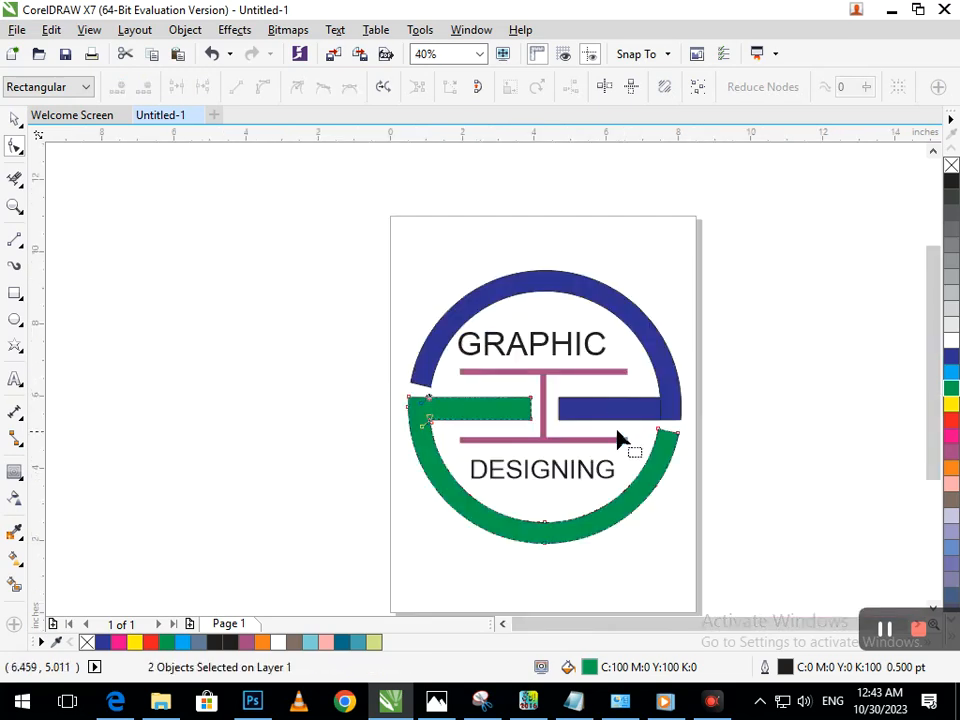
Weld the blue bar and the blue upper half ring into one object
scroll(634, 375, up, 7)
click(495, 358)
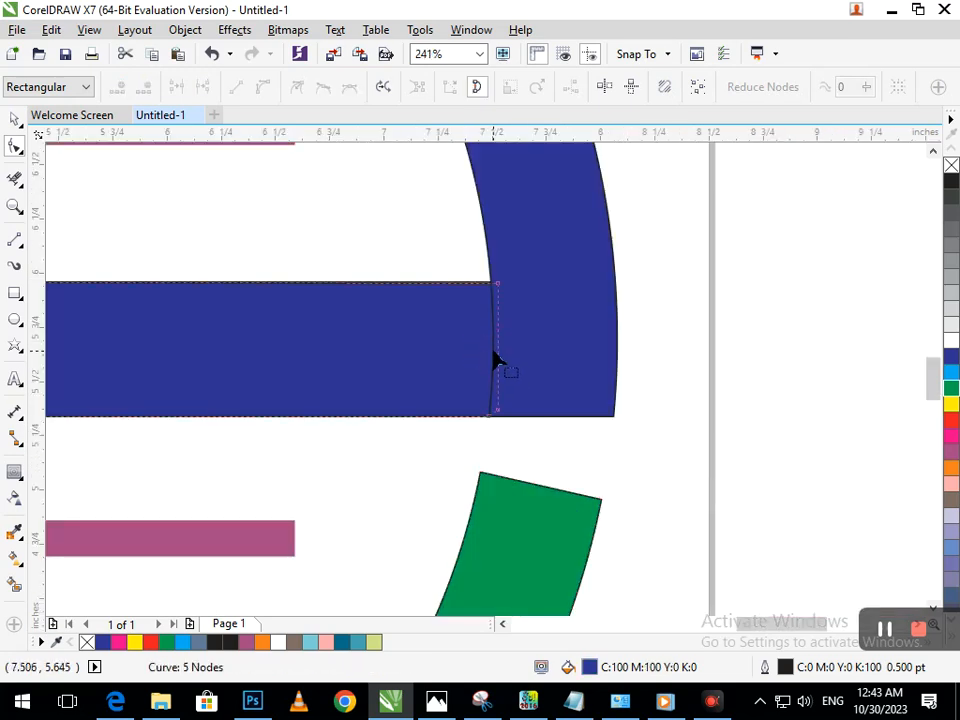
click(489, 354)
click(15, 119)
click(440, 324)
shift+click(566, 332)
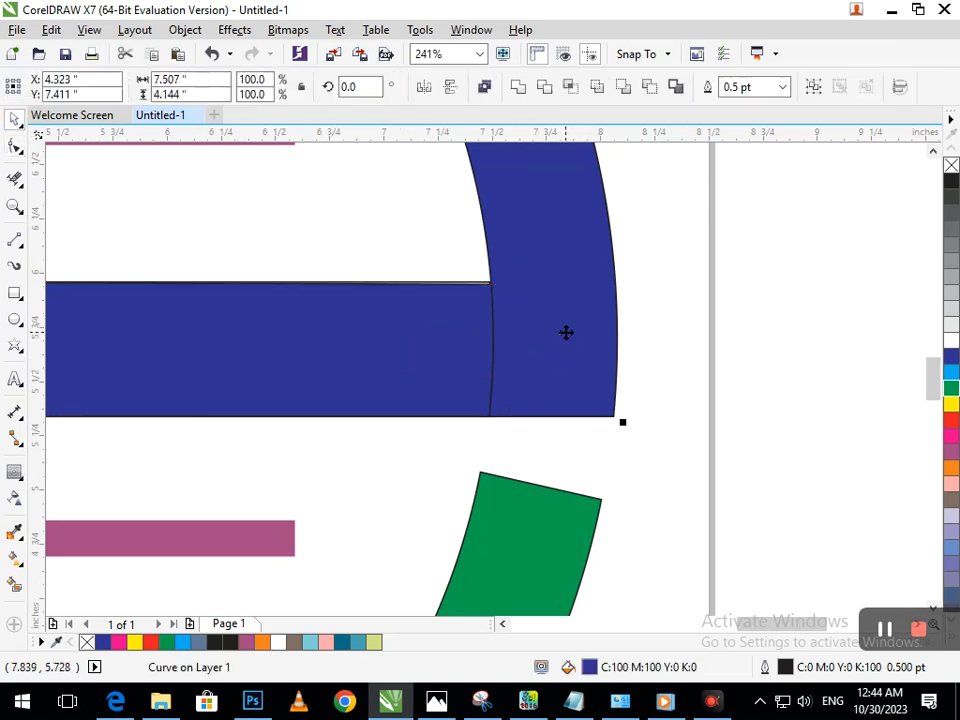
click(516, 86)
click(476, 337)
scroll(476, 337, down, 5)
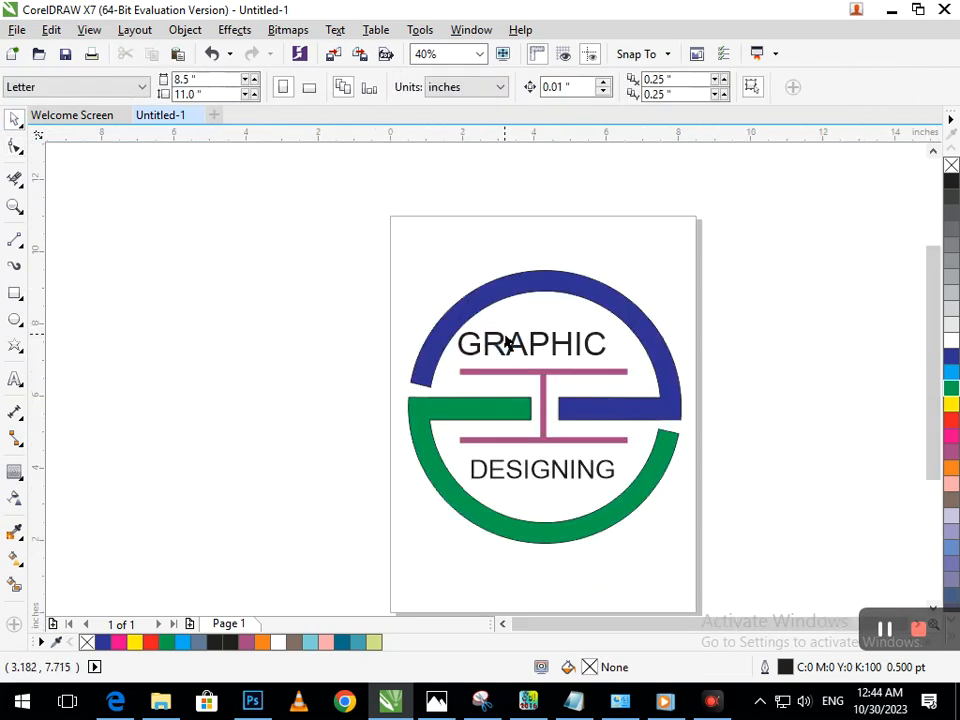
Make both the GRAPHIC and DESIGNING texts bold
click(559, 478)
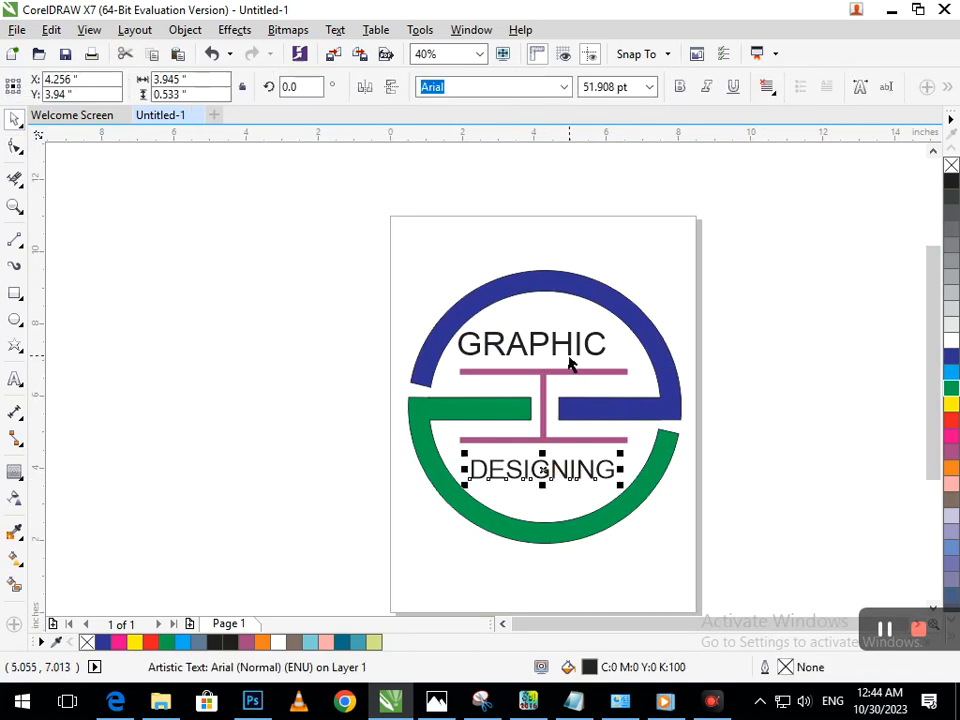
shift+click(561, 345)
click(680, 88)
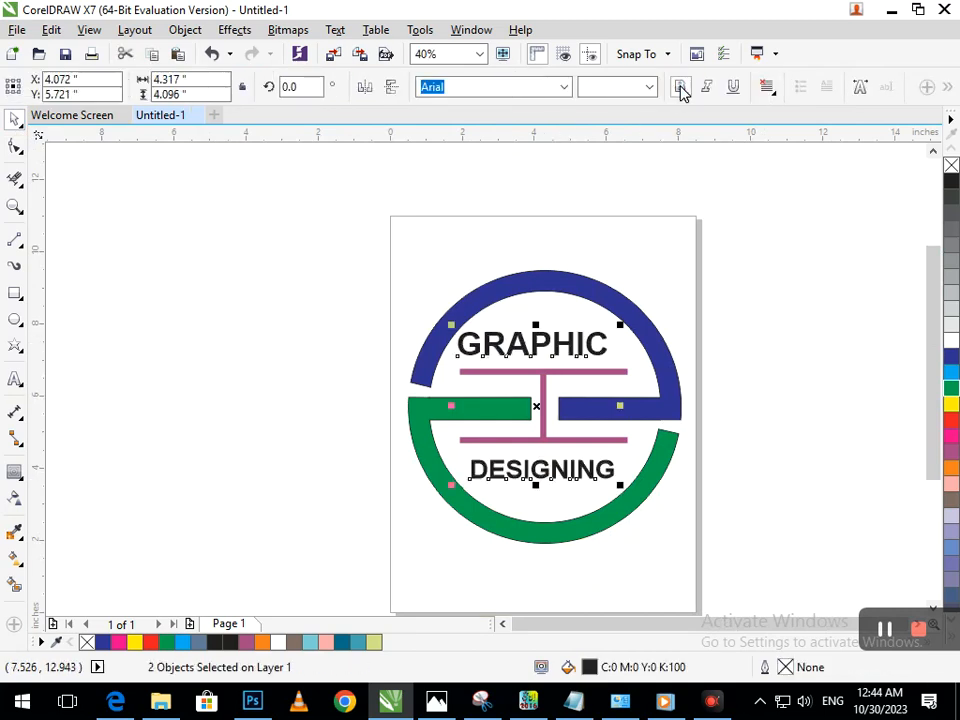
click(754, 392)
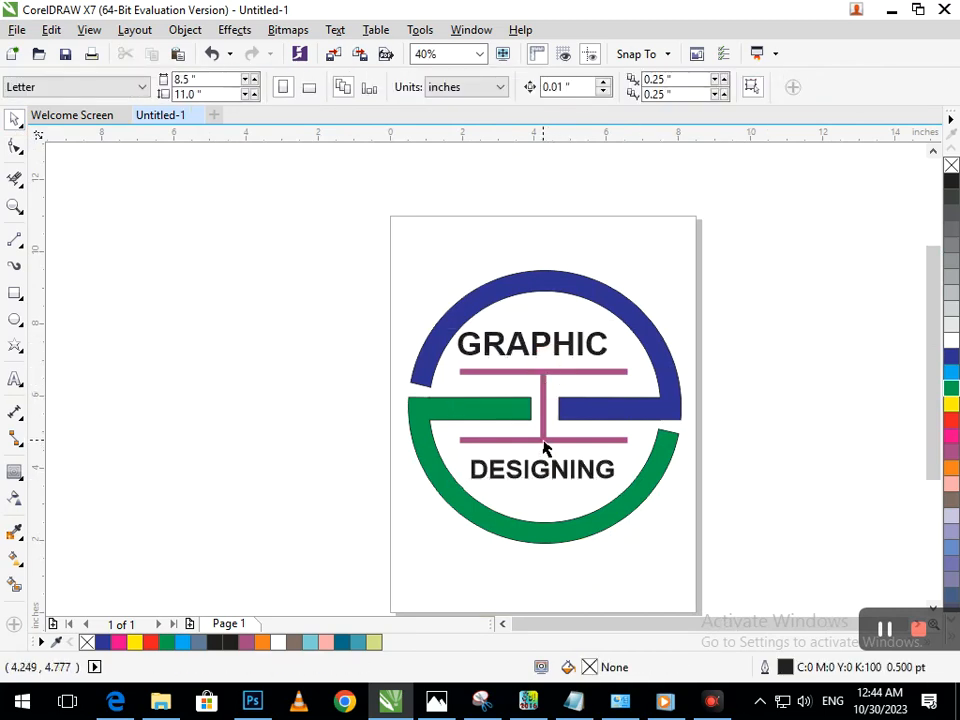
Scale the two horizontal purple lines vertically about their centre so both sit slightly closer to the bars
click(543, 443)
shift+click(544, 401)
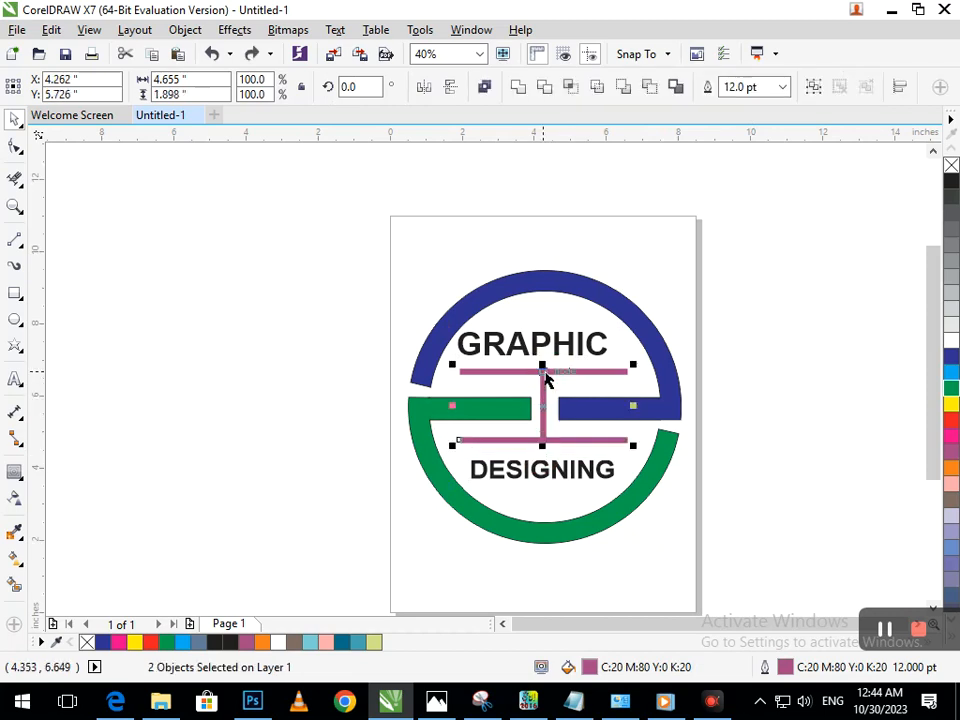
shift+click(521, 372)
shift+click(541, 375)
drag(540, 366, 551, 373)
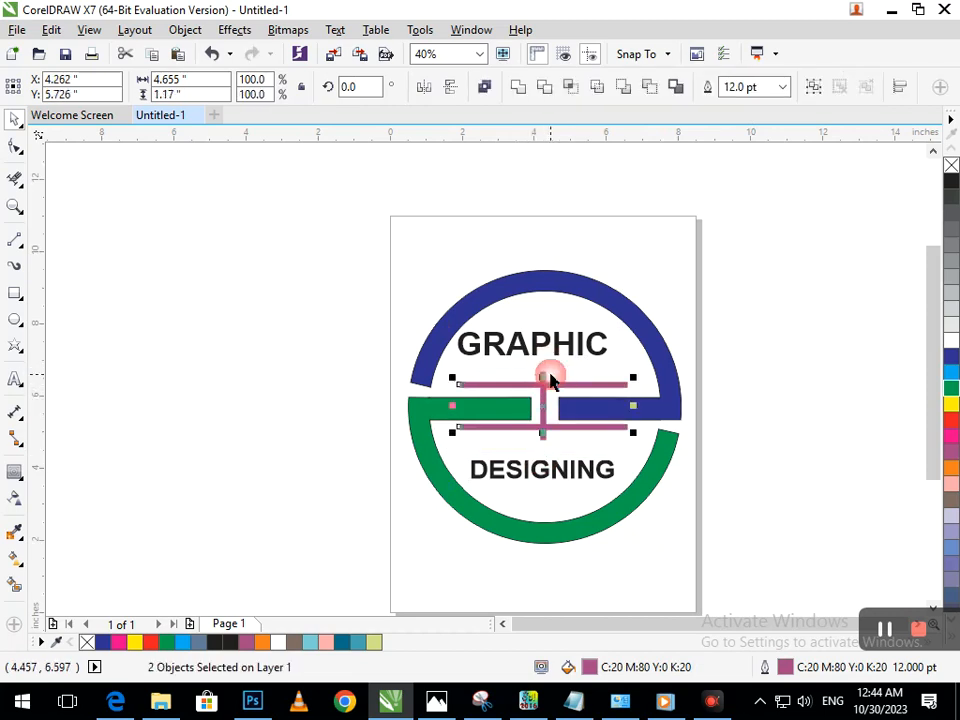
drag(544, 432, 542, 437)
click(608, 454)
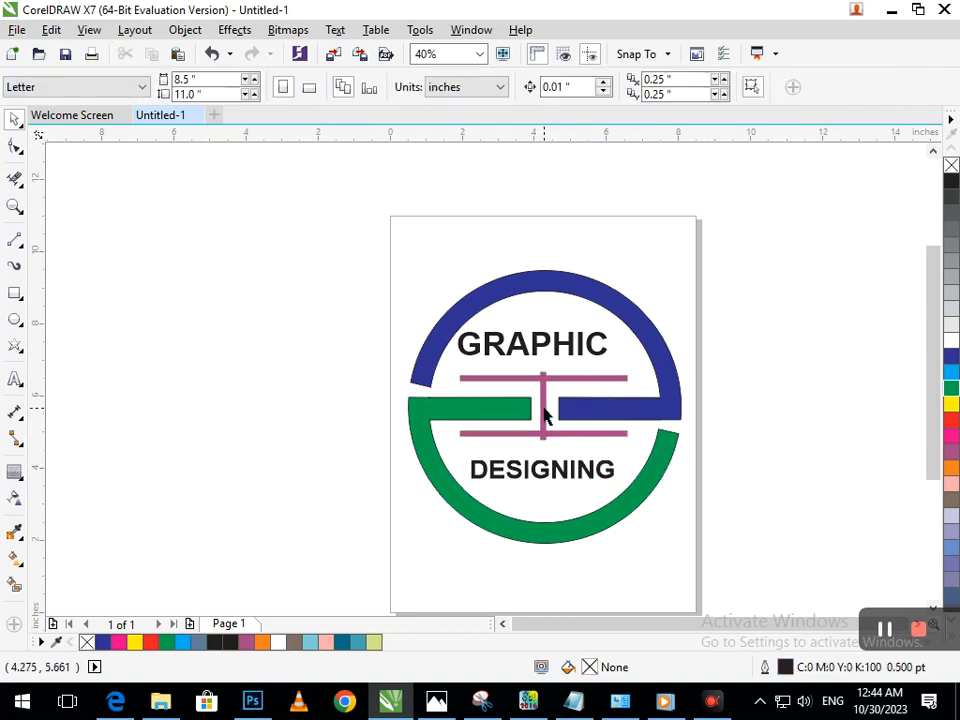
Scale the vertical and both horizontal purple lines together to about 81% of their height about their common centre
click(542, 418)
shift+click(512, 382)
shift+click(542, 433)
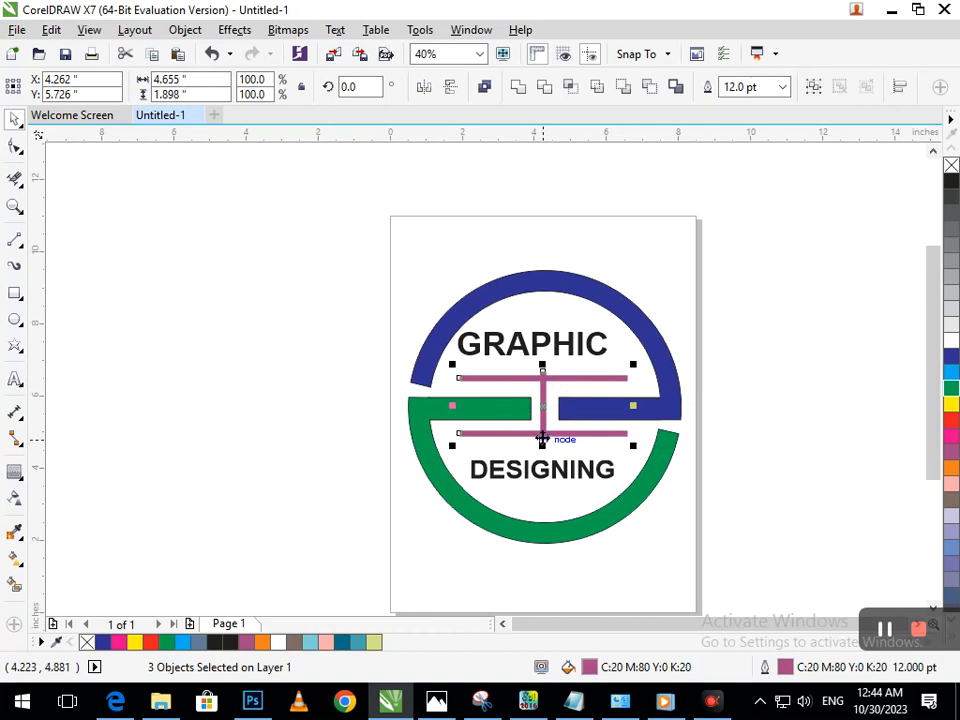
drag(542, 445, 553, 440)
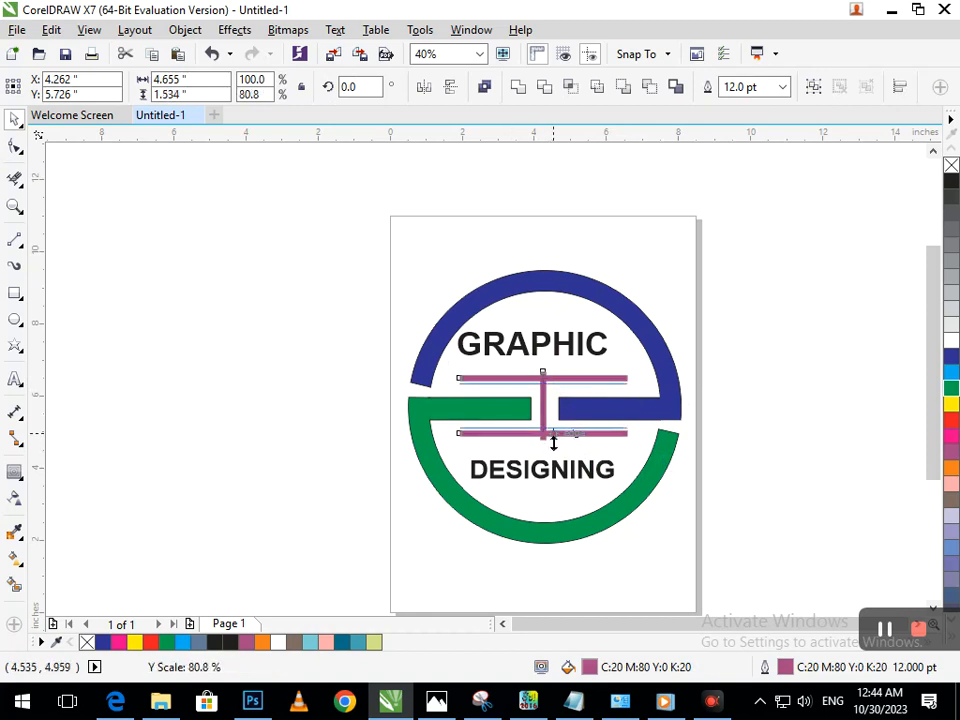
click(693, 504)
Delete the stubs of the vertical purple line that stick out beyond the two horizontal lines with the Virtual Segment Delete tool
key(F2)
drag(524, 360, 602, 443)
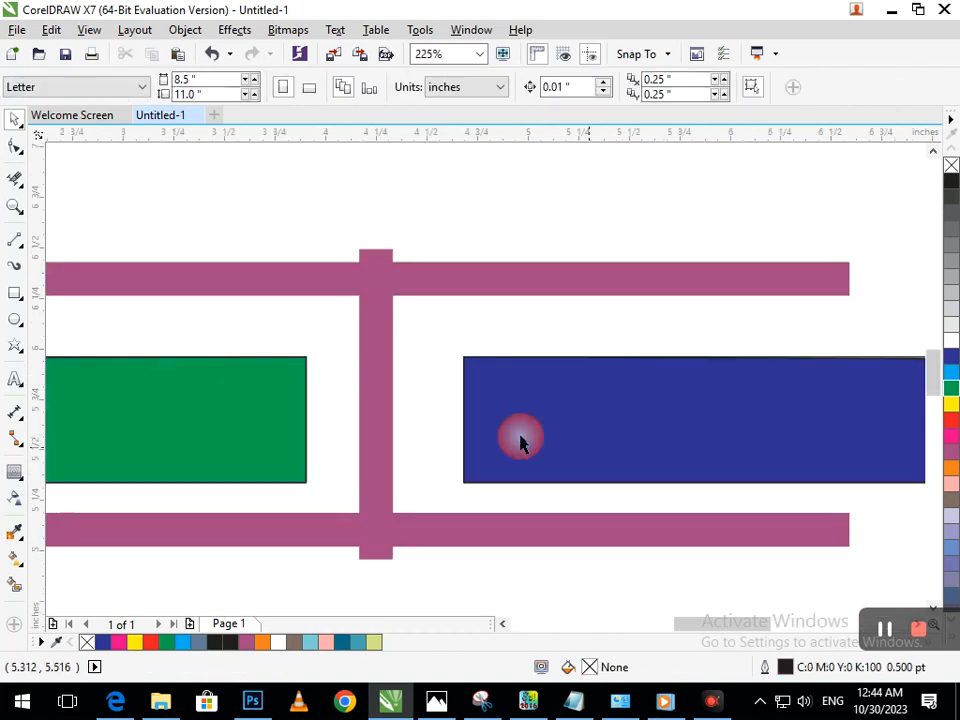
click(13, 183)
drag(218, 210, 471, 200)
drag(462, 590, 274, 549)
key(F3)
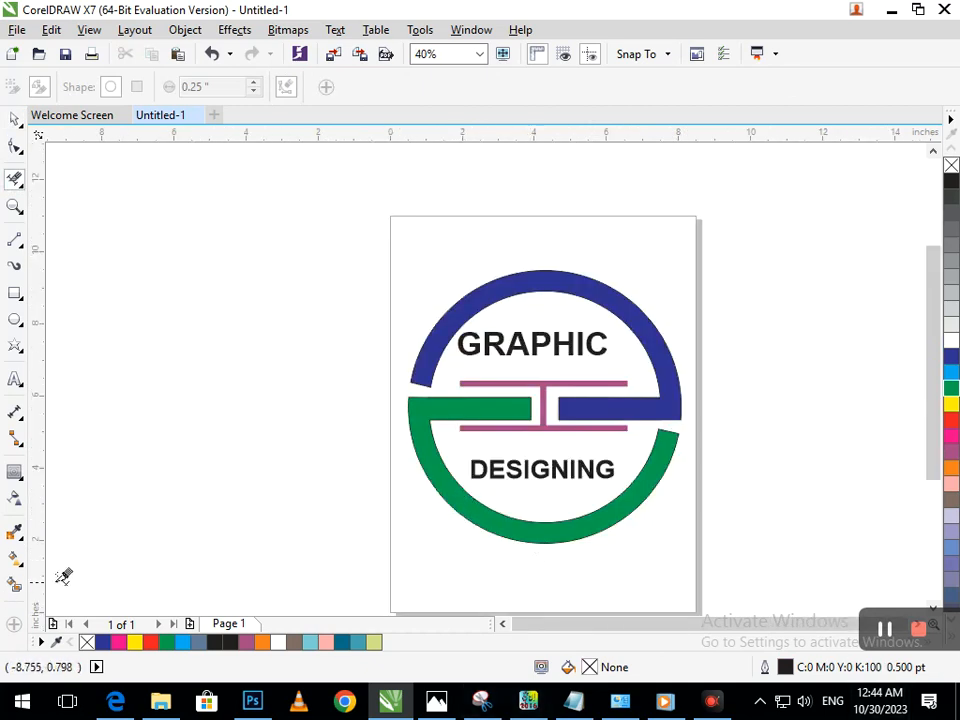
Move the GRAPHIC text down and the DESIGNING text up so each sits close to its purple line and centred on the frame
click(14, 120)
drag(523, 346, 531, 358)
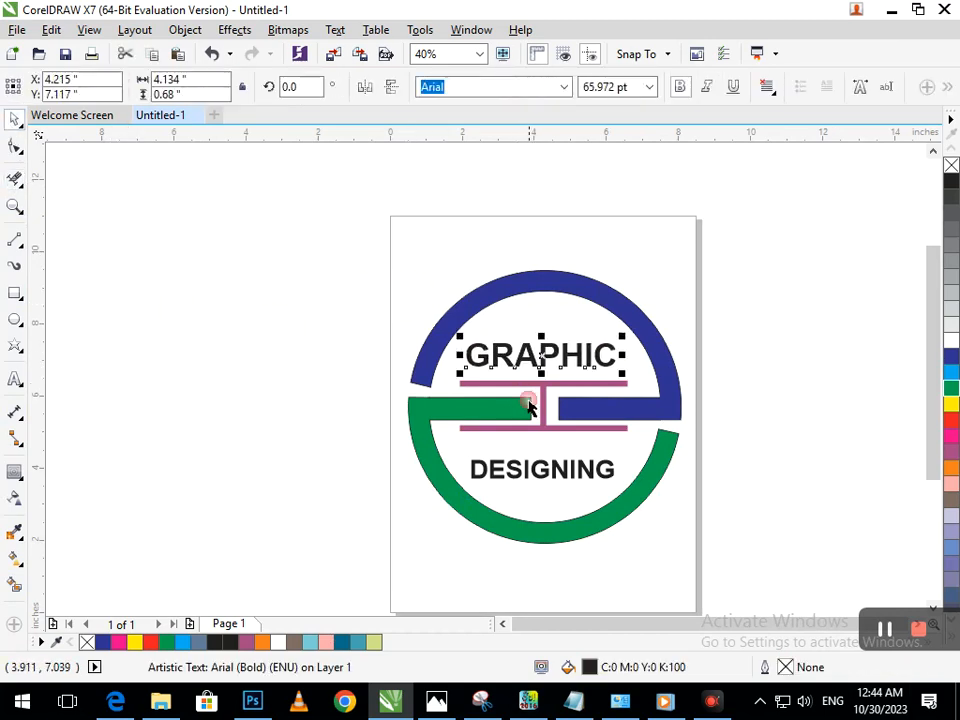
drag(534, 476, 535, 457)
click(729, 499)
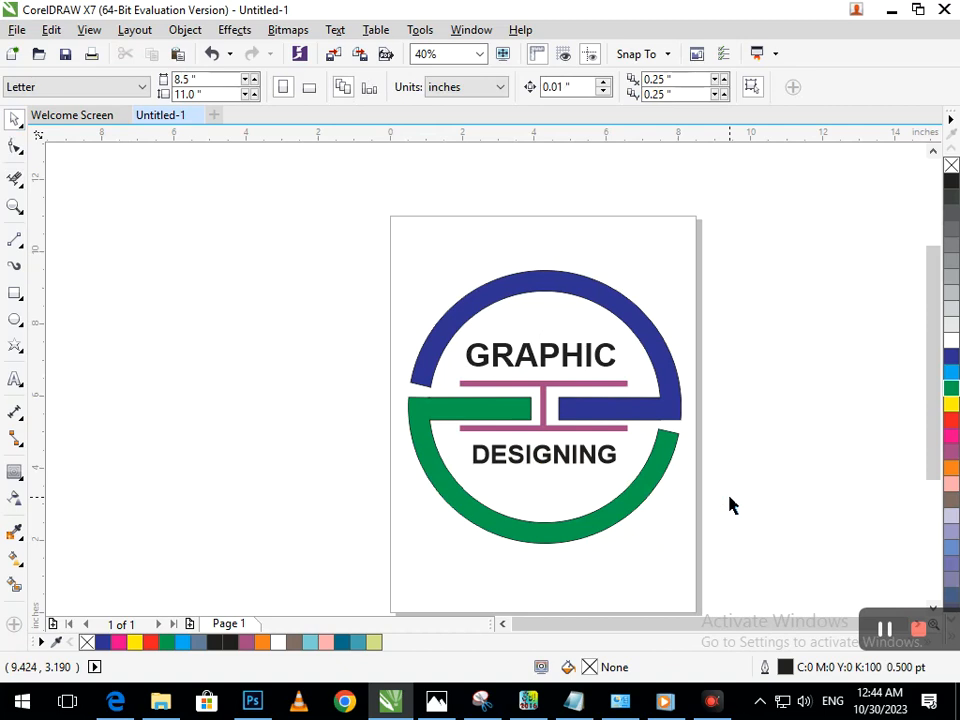
Fill the GRAPHIC text with the ring's green and the DESIGNING text with the ring's blue
click(603, 363)
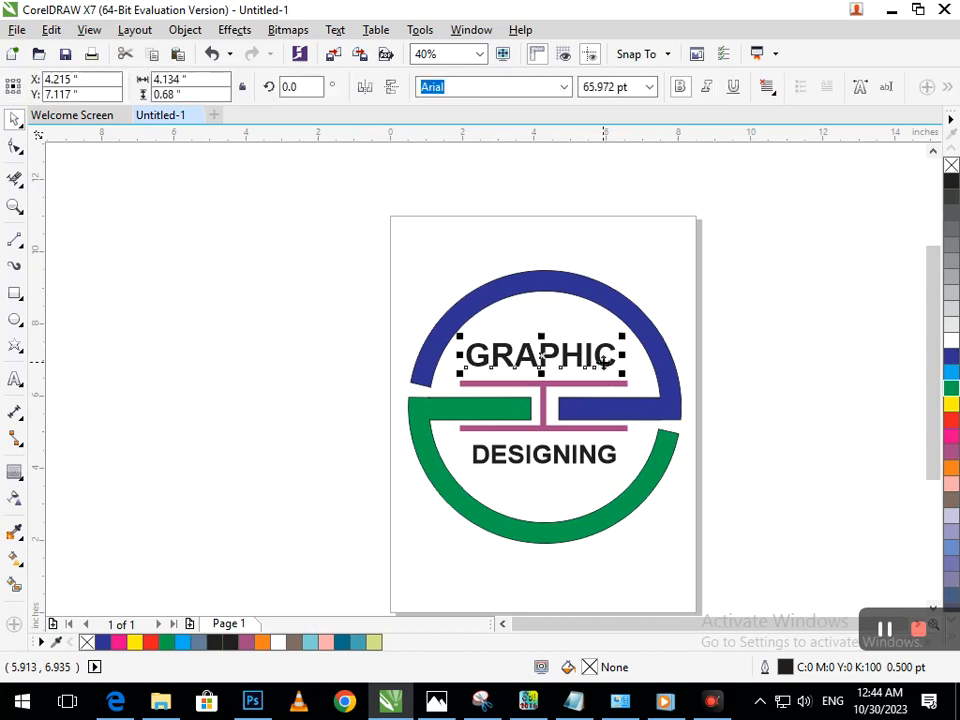
click(953, 390)
click(569, 487)
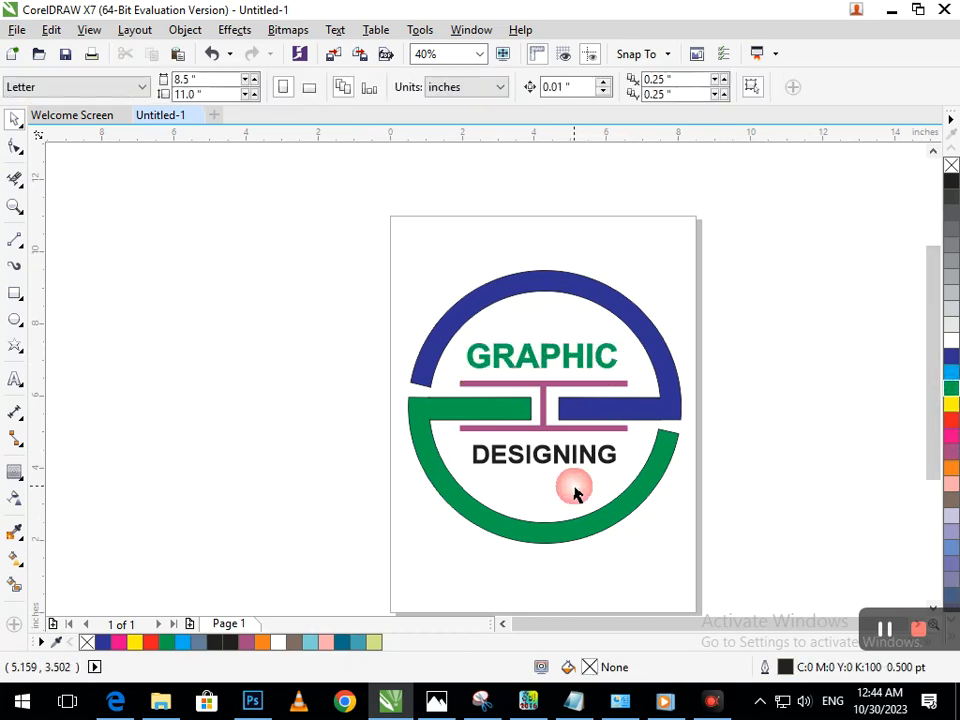
click(585, 463)
click(951, 356)
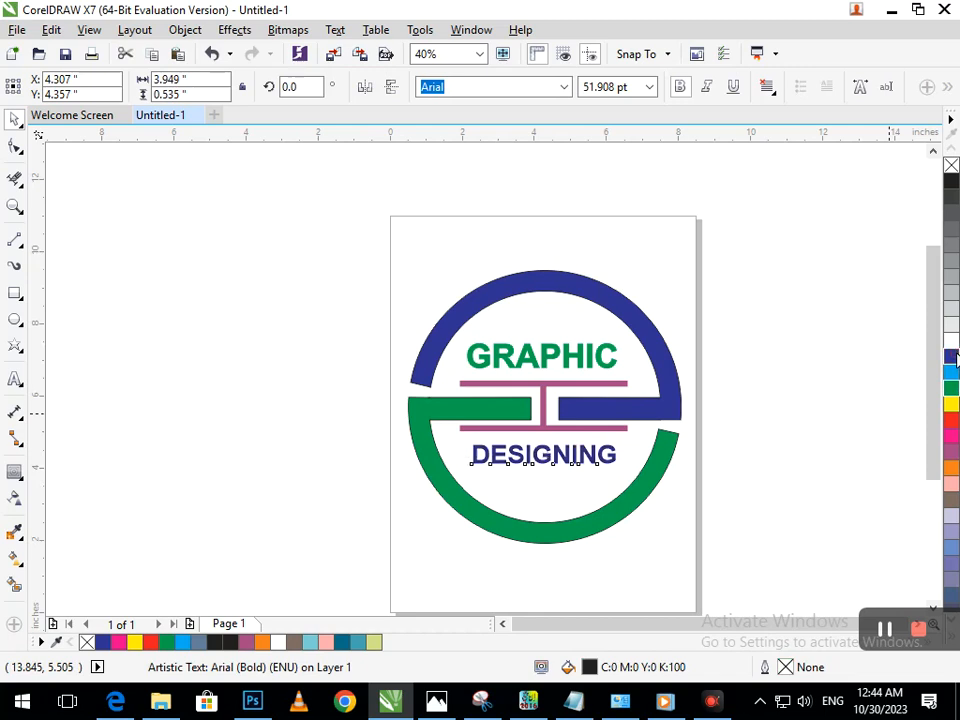
click(697, 545)
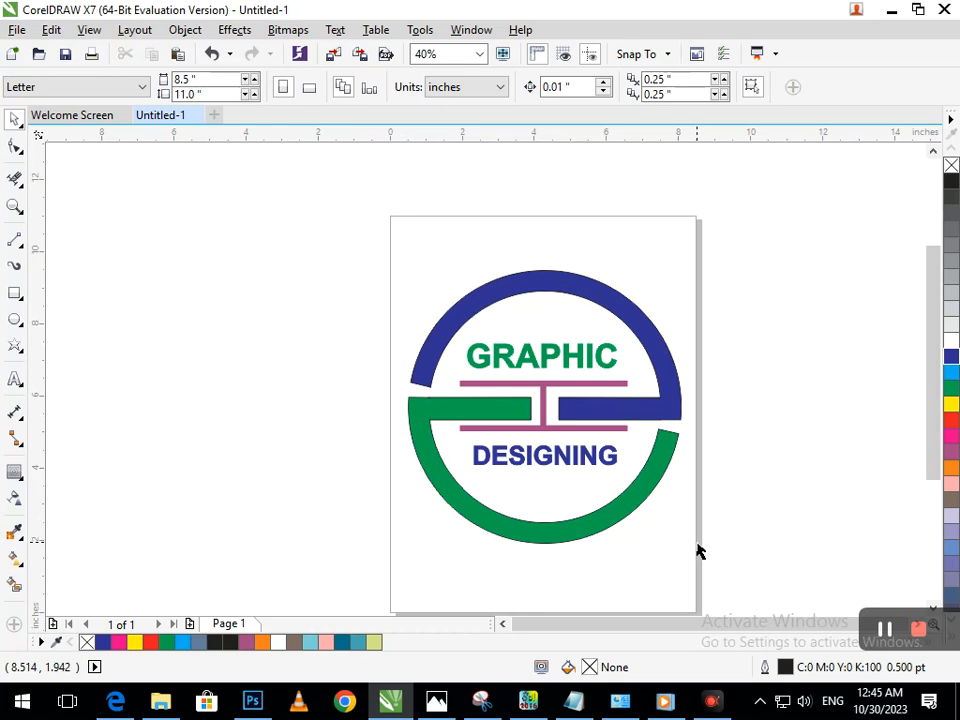
Move the complete logo off the page into the empty area far to its upper left
scroll(711, 407, down, 3)
drag(589, 323, 772, 505)
drag(703, 452, 134, 304)
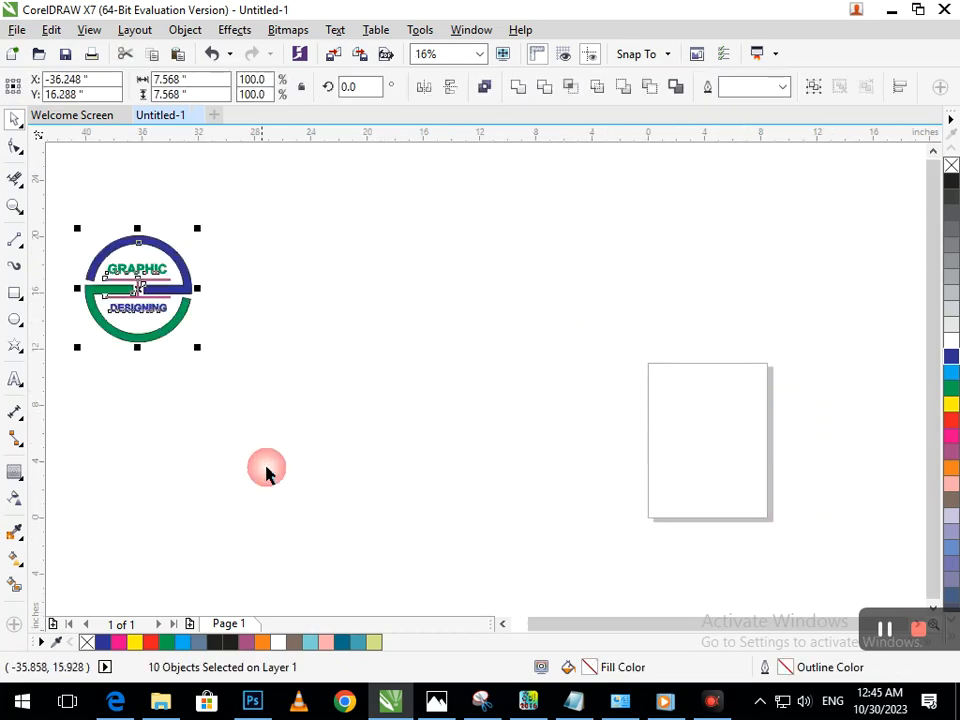
click(266, 465)
Group all the objects of the logo into a single group
key(z)
drag(62, 214, 189, 350)
drag(261, 188, 692, 604)
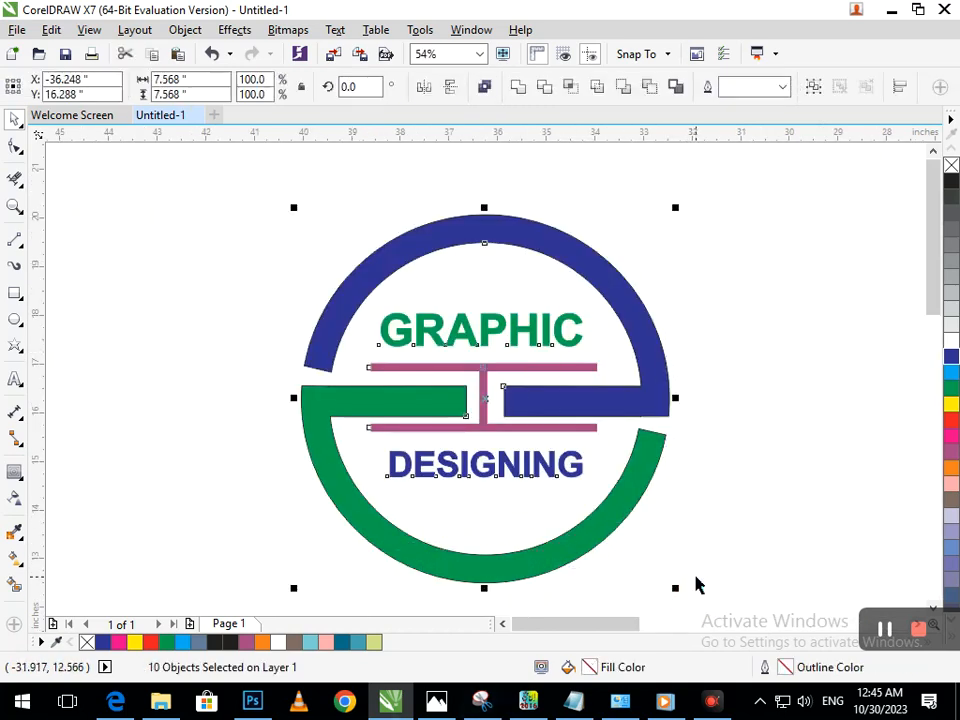
key(ctrl+g)
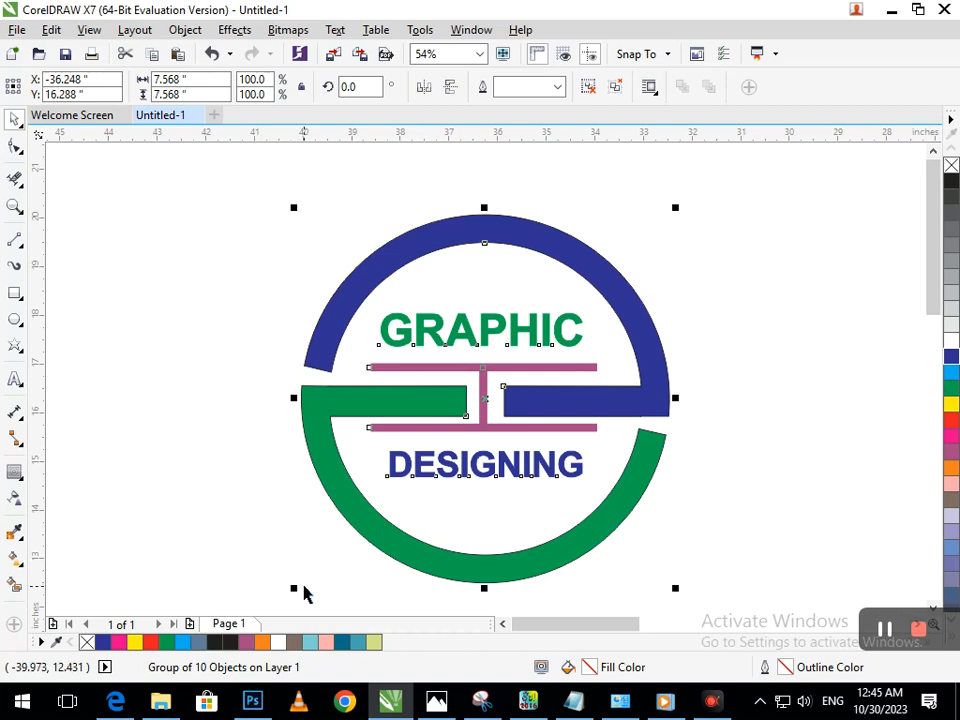
Scale the grouped logo down slightly in proportion and shift it a little upward
drag(296, 585, 312, 590)
drag(418, 553, 415, 536)
click(713, 600)
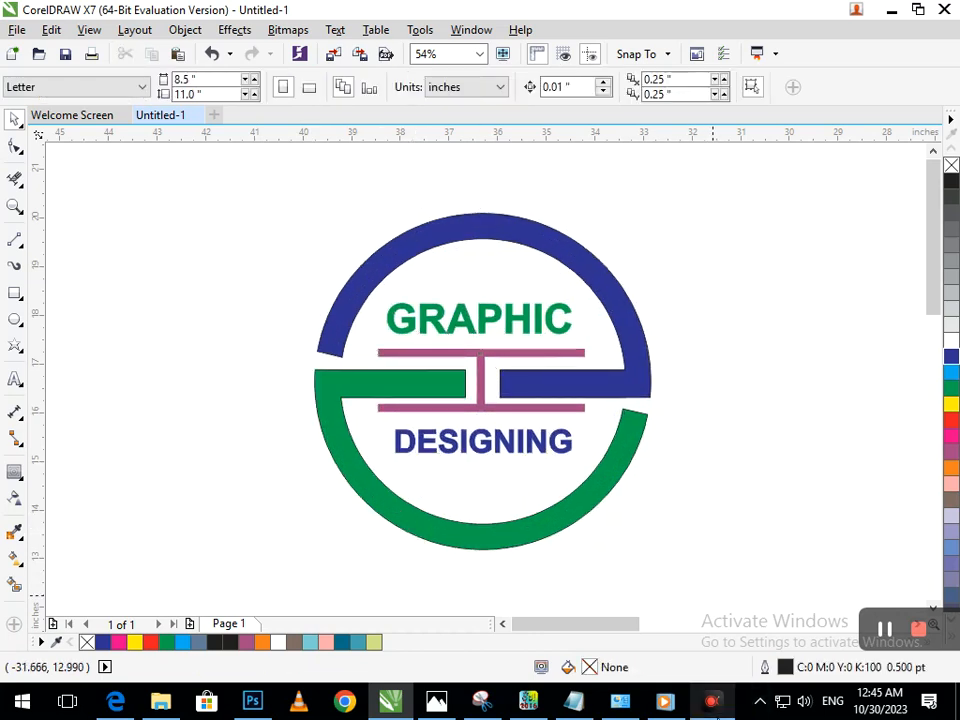